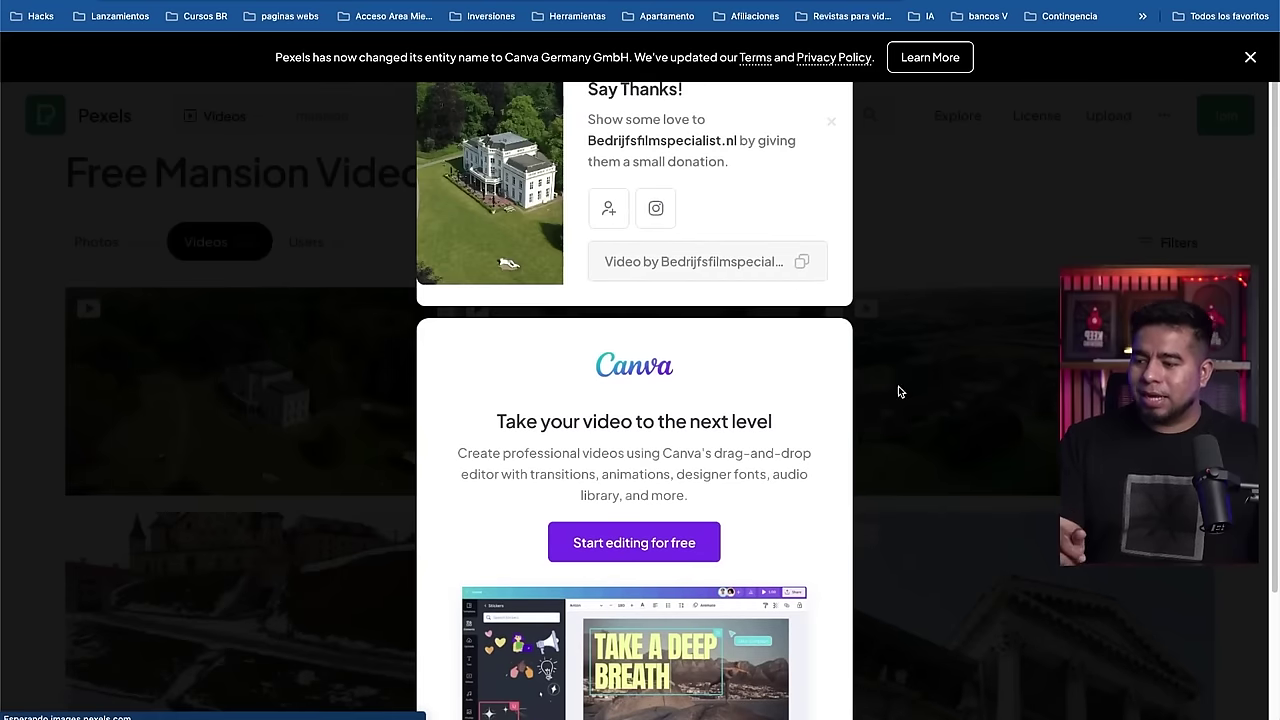
Step: Download the white mansion front-entrance clip as "video (1080p)" into Documentos, plus the clip of the woman in red on the staircase
{"action": "left_click", "coordinate": [897, 391]}
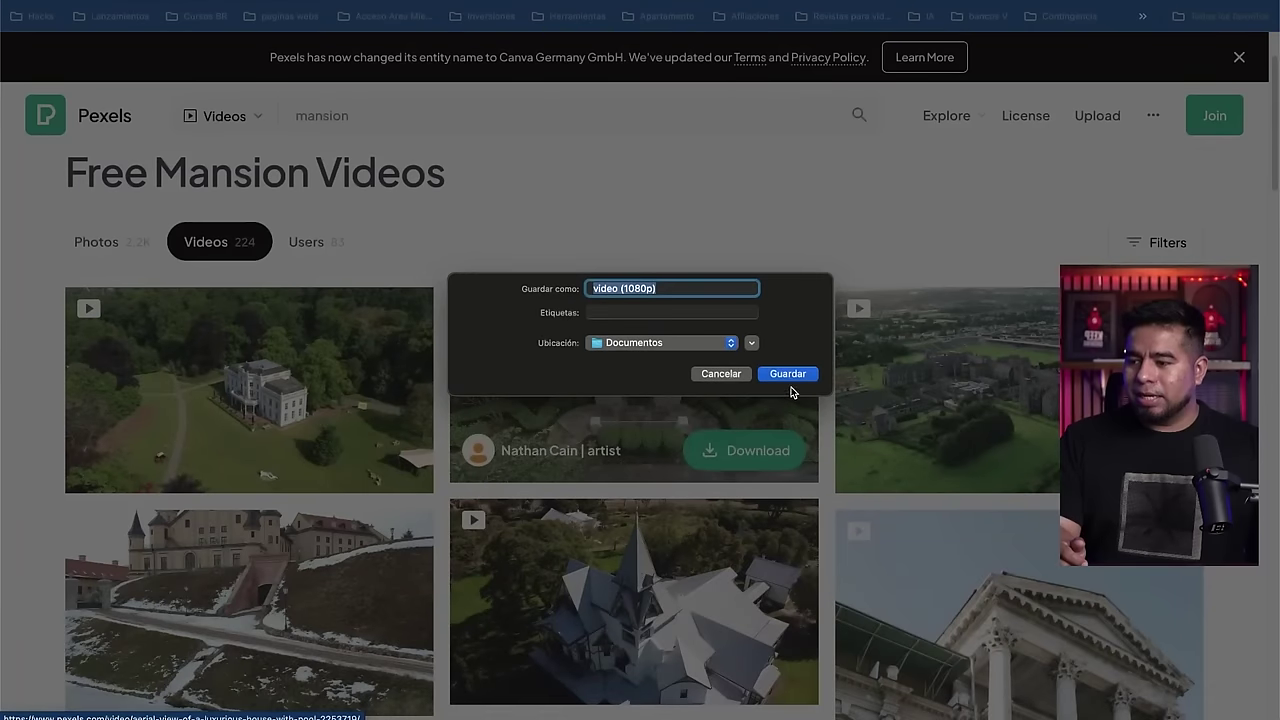
{"action": "left_click", "coordinate": [790, 372]}
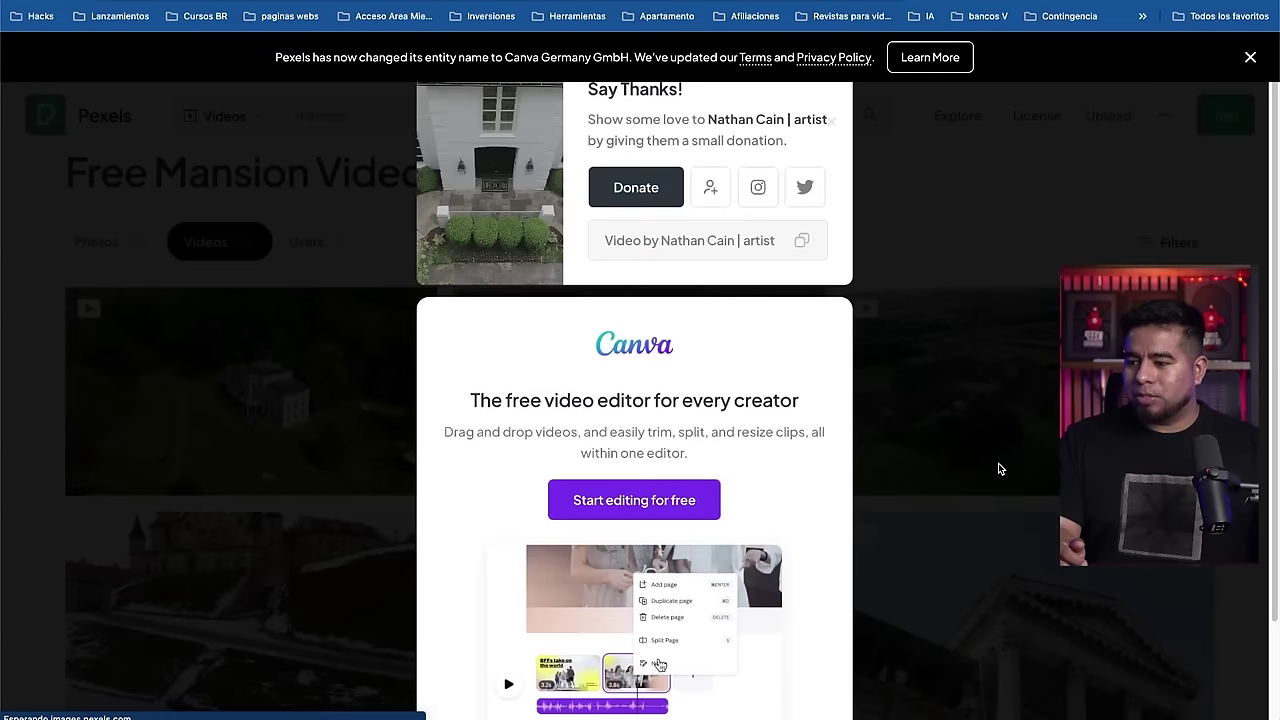
{"action": "left_click", "coordinate": [997, 466]}
{"action": "left_click", "coordinate": [749, 450]}
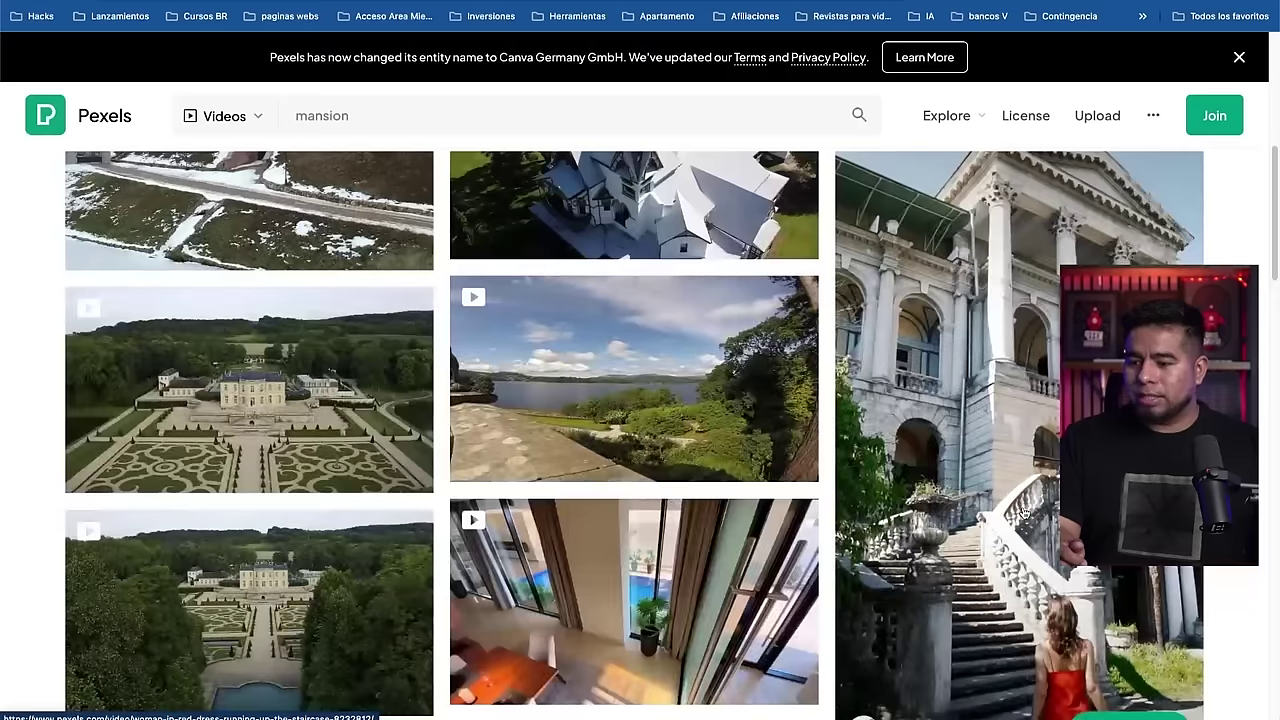
{"action": "scroll", "coordinate": [1137, 600], "scroll_direction": "down", "scroll_amount": 2}
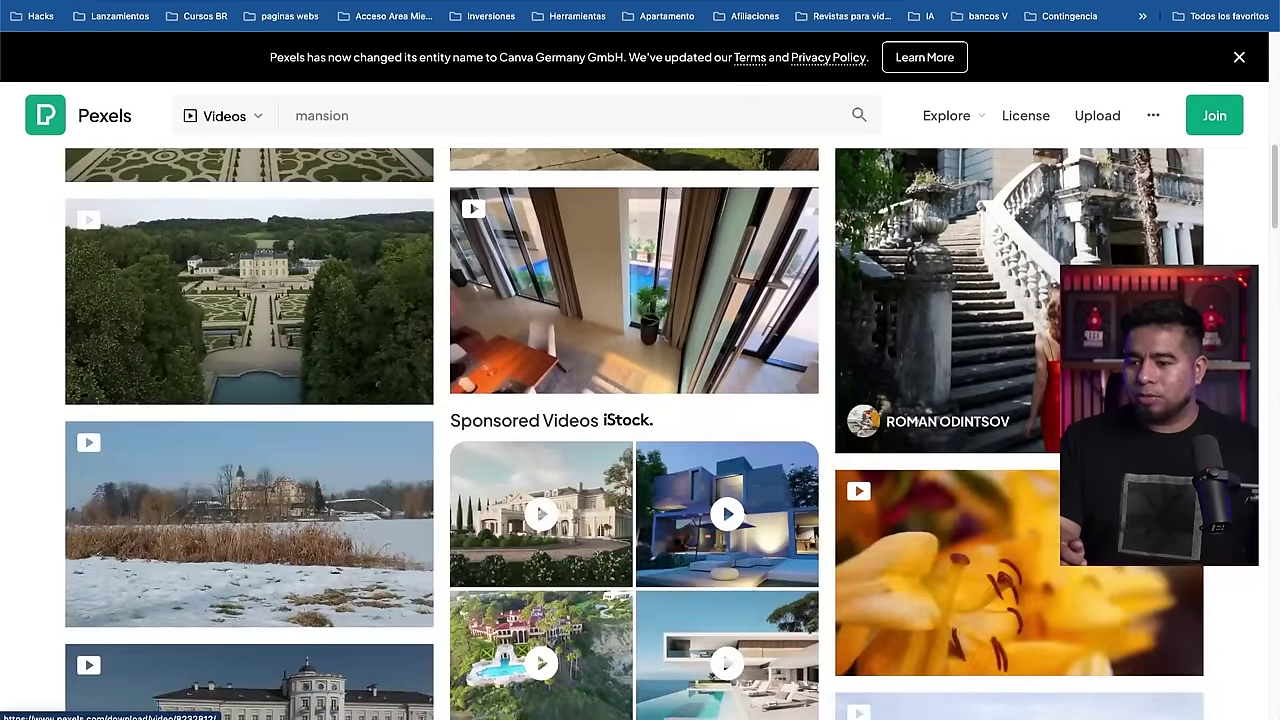
{"action": "left_click", "coordinate": [1140, 420]}
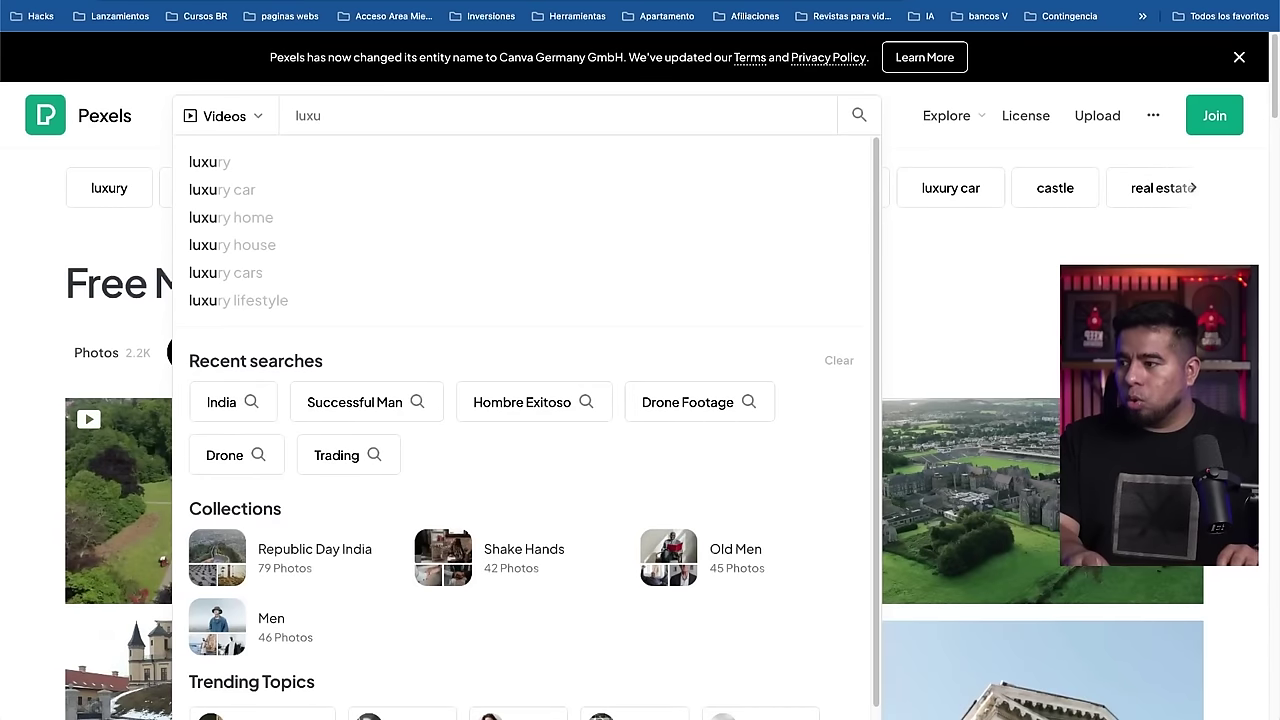
Step: Search the Pexels videos for "luxury car" and download the clip of the purple Lamborghini's front
{"action": "left_click", "coordinate": [224, 189]}
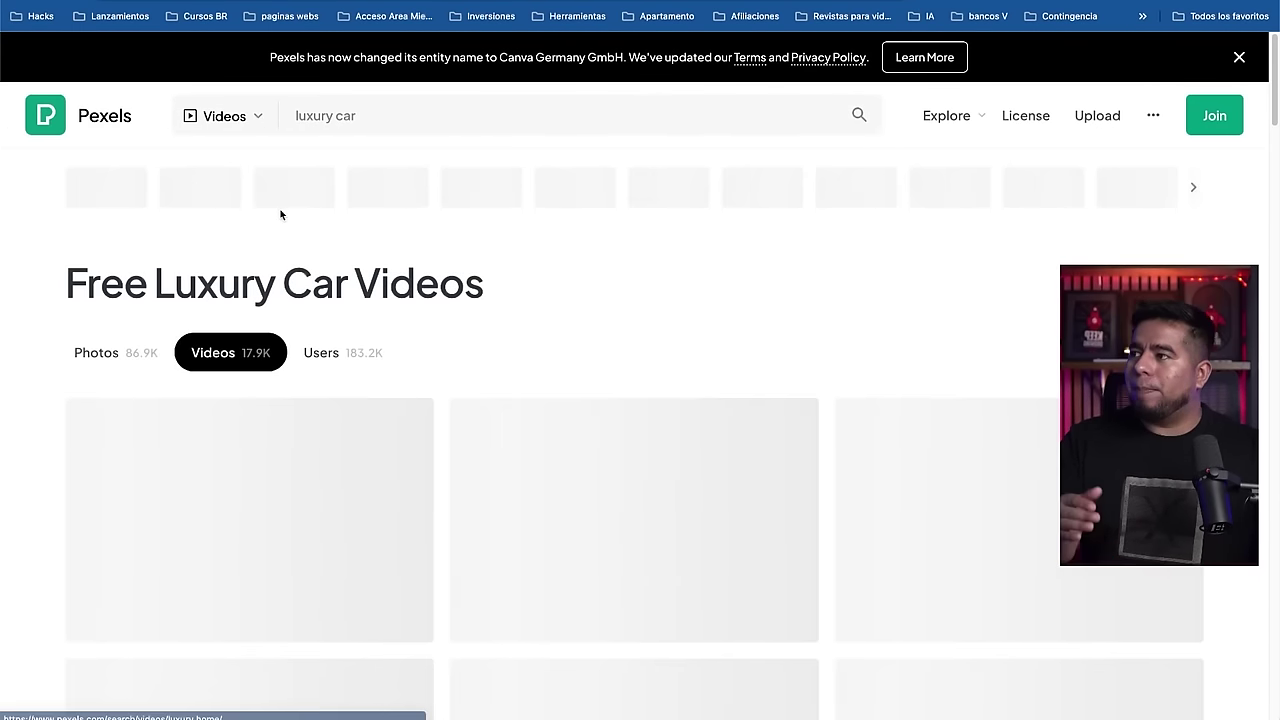
{"action": "scroll", "coordinate": [594, 364], "scroll_direction": "down", "scroll_amount": 2}
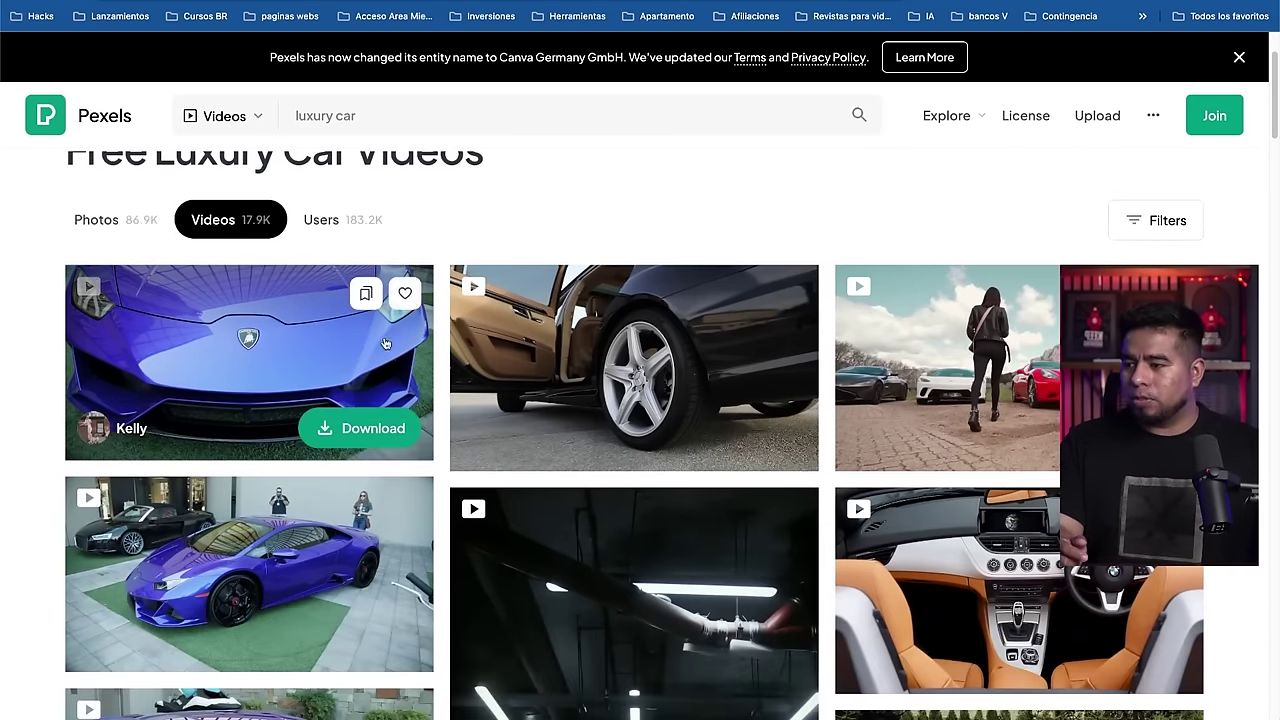
{"action": "left_click", "coordinate": [359, 428]}
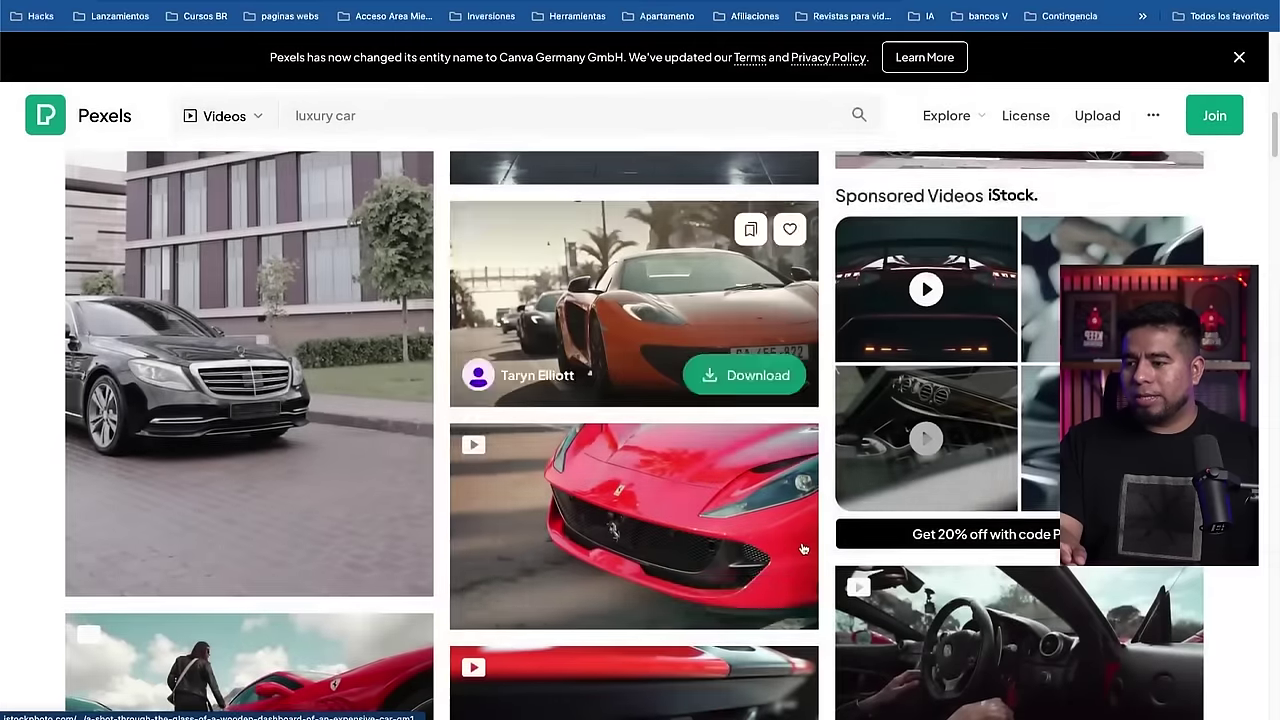
{"action": "scroll", "coordinate": [803, 549], "scroll_direction": "down", "scroll_amount": 4}
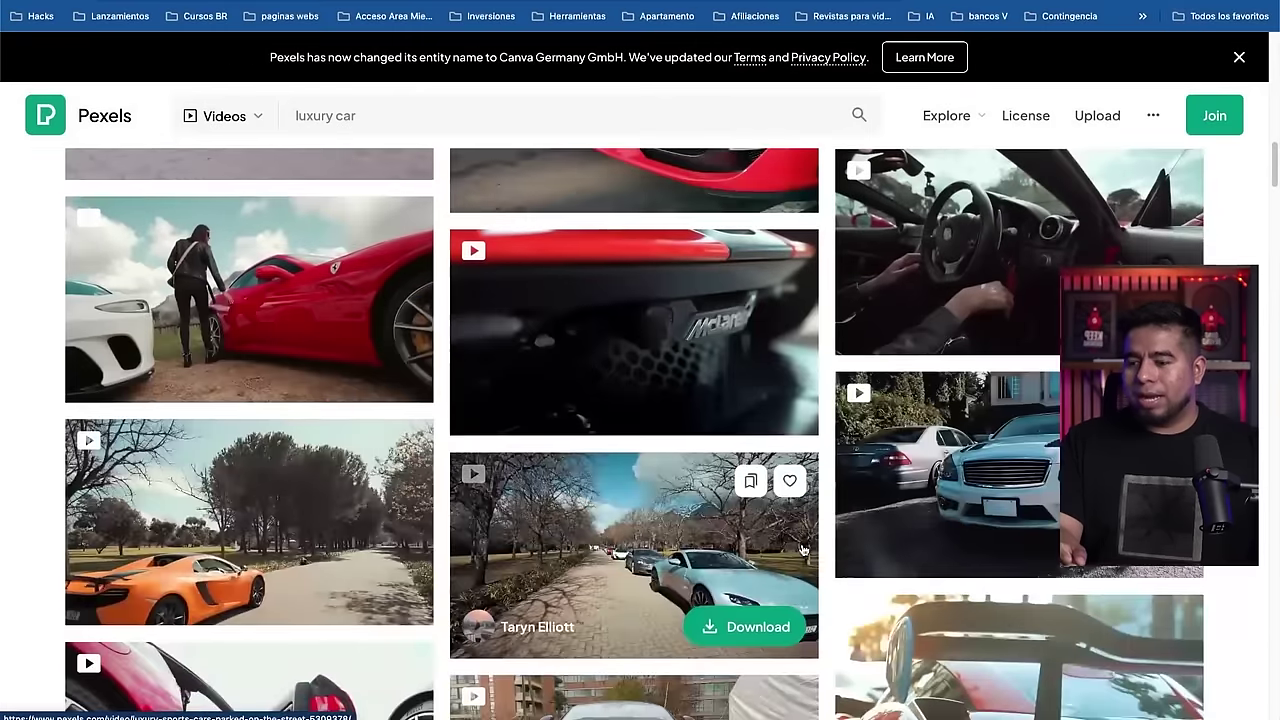
{"action": "scroll", "coordinate": [800, 556], "scroll_direction": "down", "scroll_amount": 2}
{"action": "scroll", "coordinate": [797, 563], "scroll_direction": "down", "scroll_amount": 5}
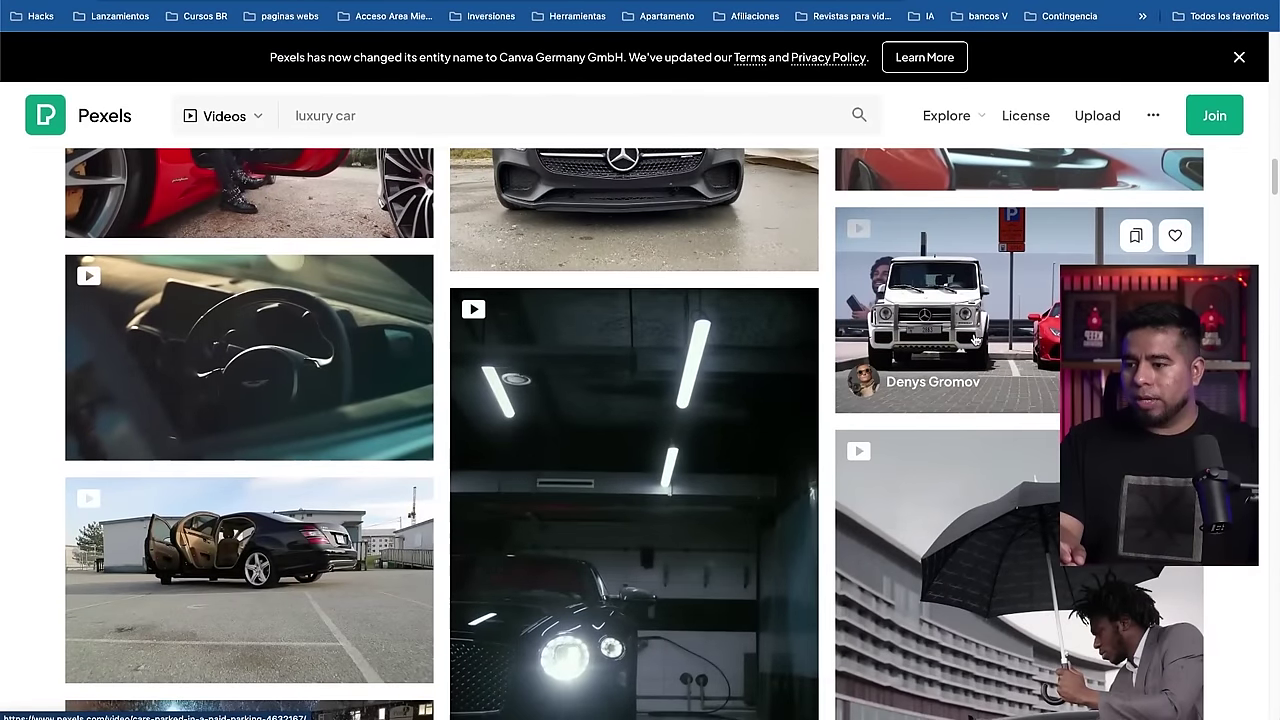
{"action": "left_click", "coordinate": [1165, 384]}
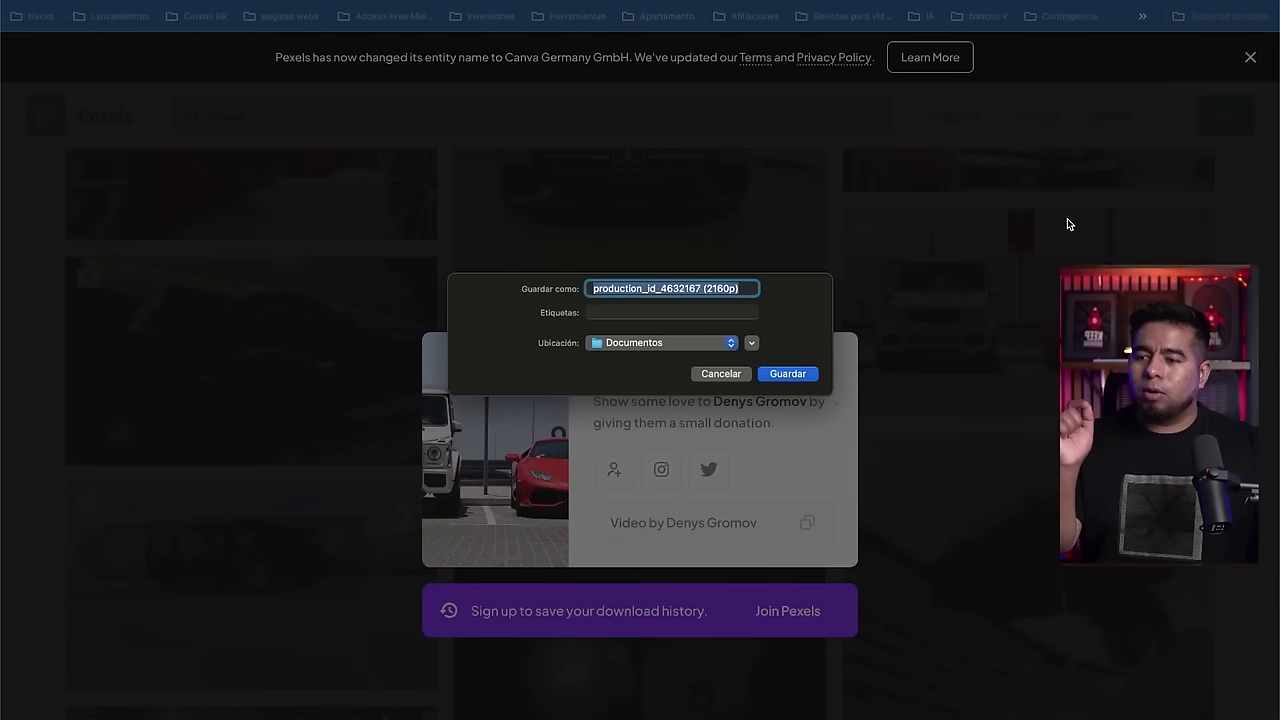
{"action": "left_click", "coordinate": [787, 374]}
{"action": "left_click", "coordinate": [900, 370]}
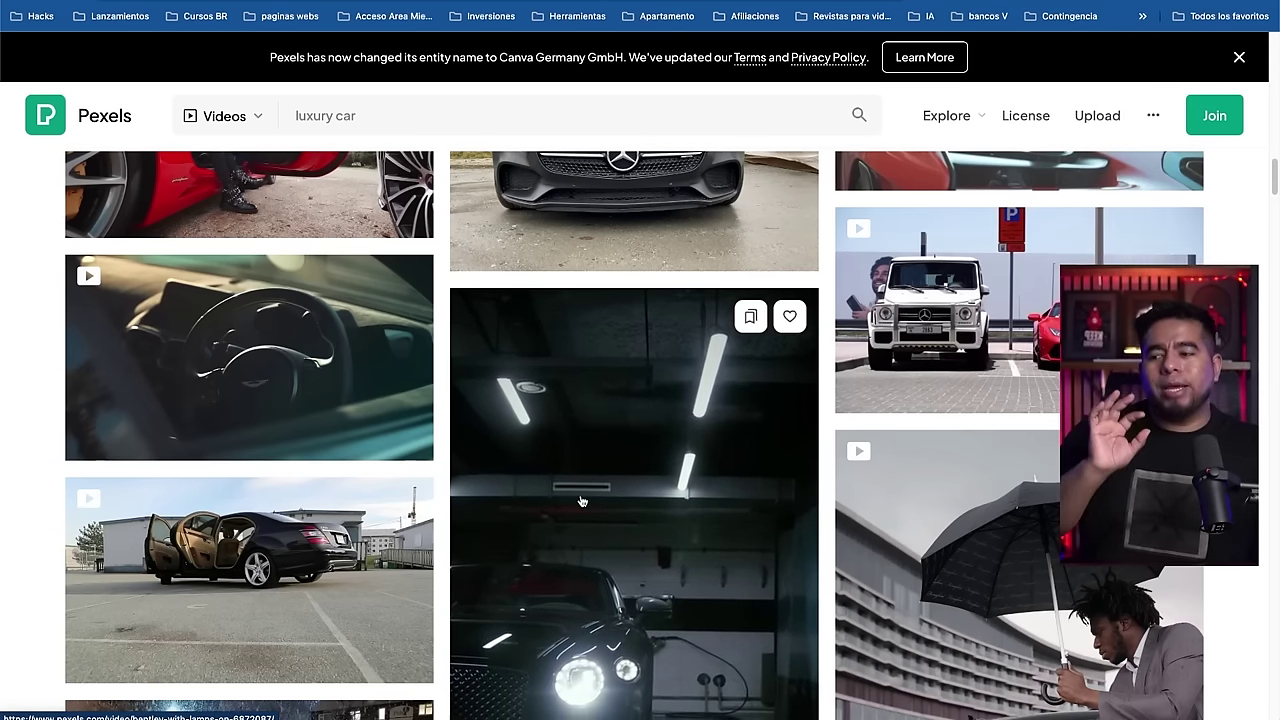
Step: Download the clip of the man with an umbrella opening the black car's door and save it in Documentos
{"action": "scroll", "coordinate": [566, 520], "scroll_direction": "down", "scroll_amount": 3}
{"action": "scroll", "coordinate": [566, 522], "scroll_direction": "down", "scroll_amount": 3}
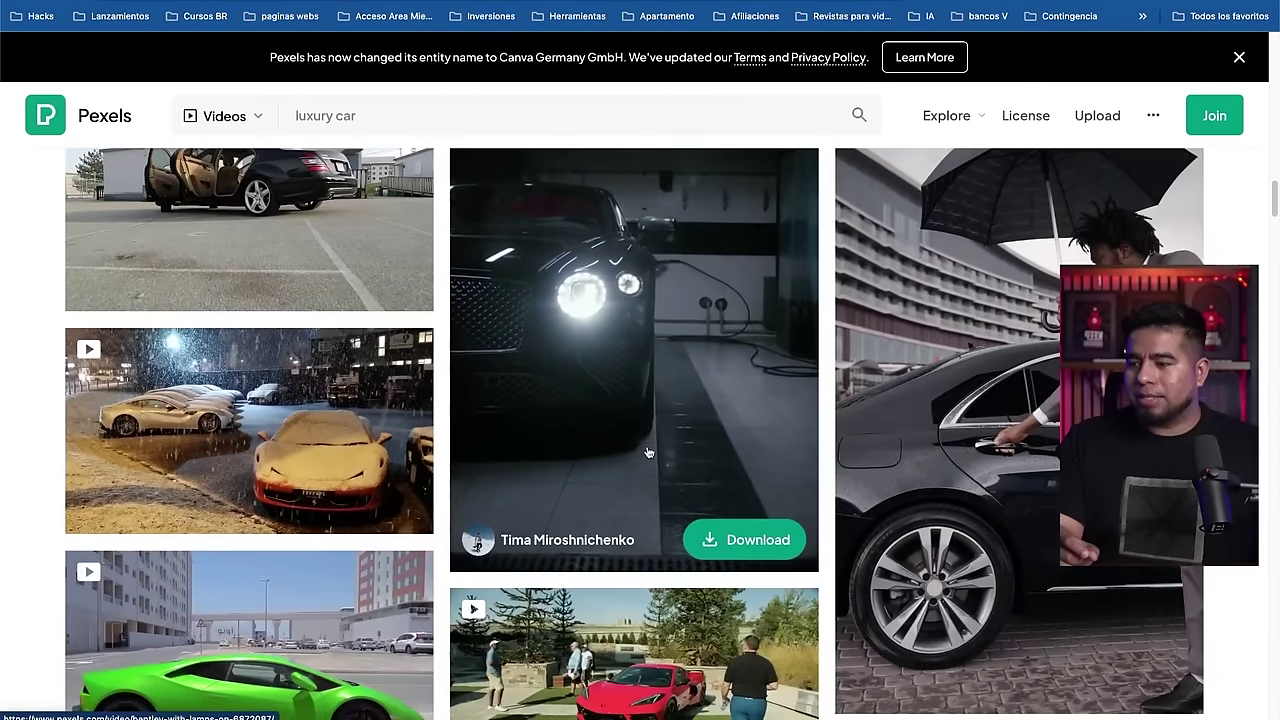
{"action": "left_click", "coordinate": [983, 316]}
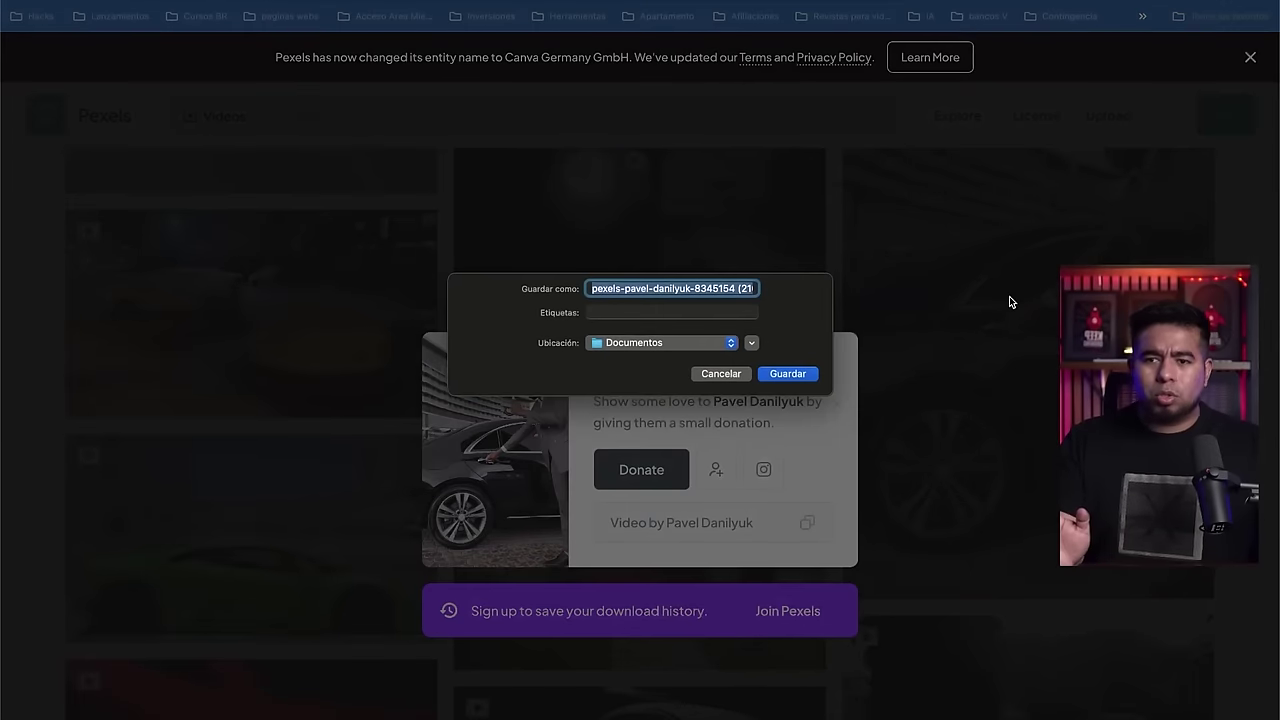
{"action": "left_click", "coordinate": [787, 373]}
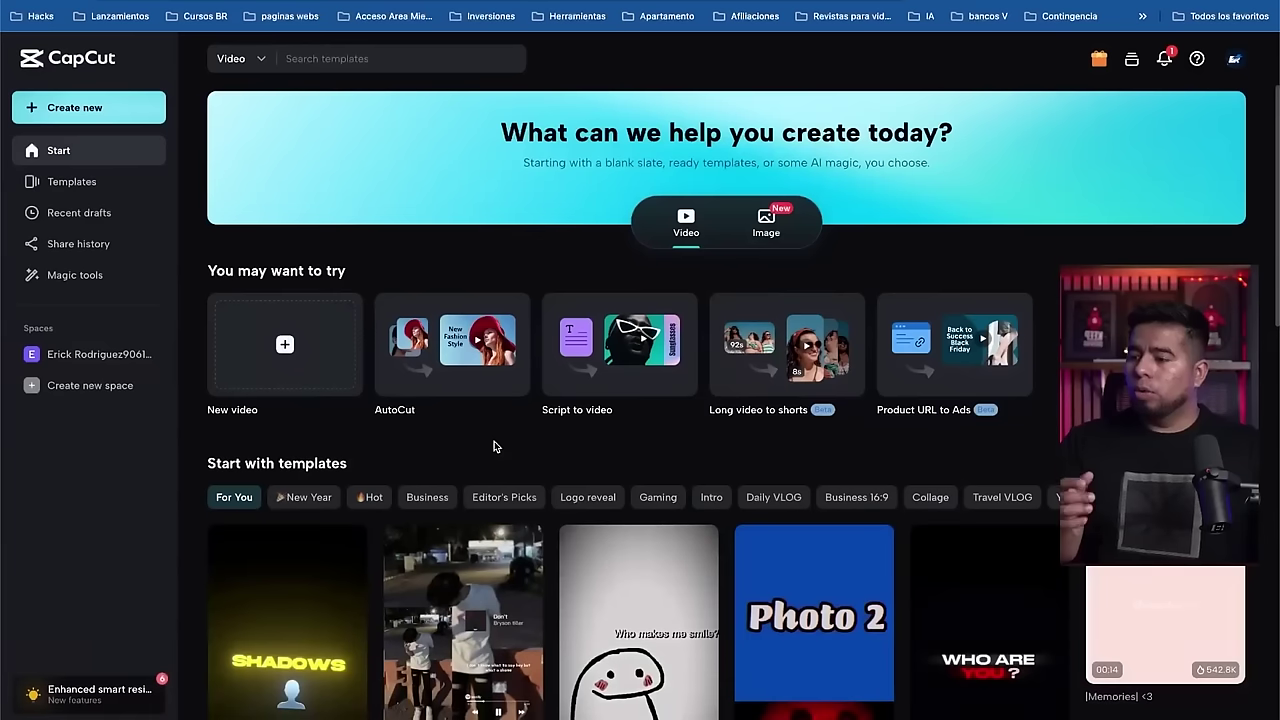
Step: Switch to CapCut, create a new video project with a 9:16 aspect ratio, and add media to the timeline
{"action": "left_click", "coordinate": [284, 343]}
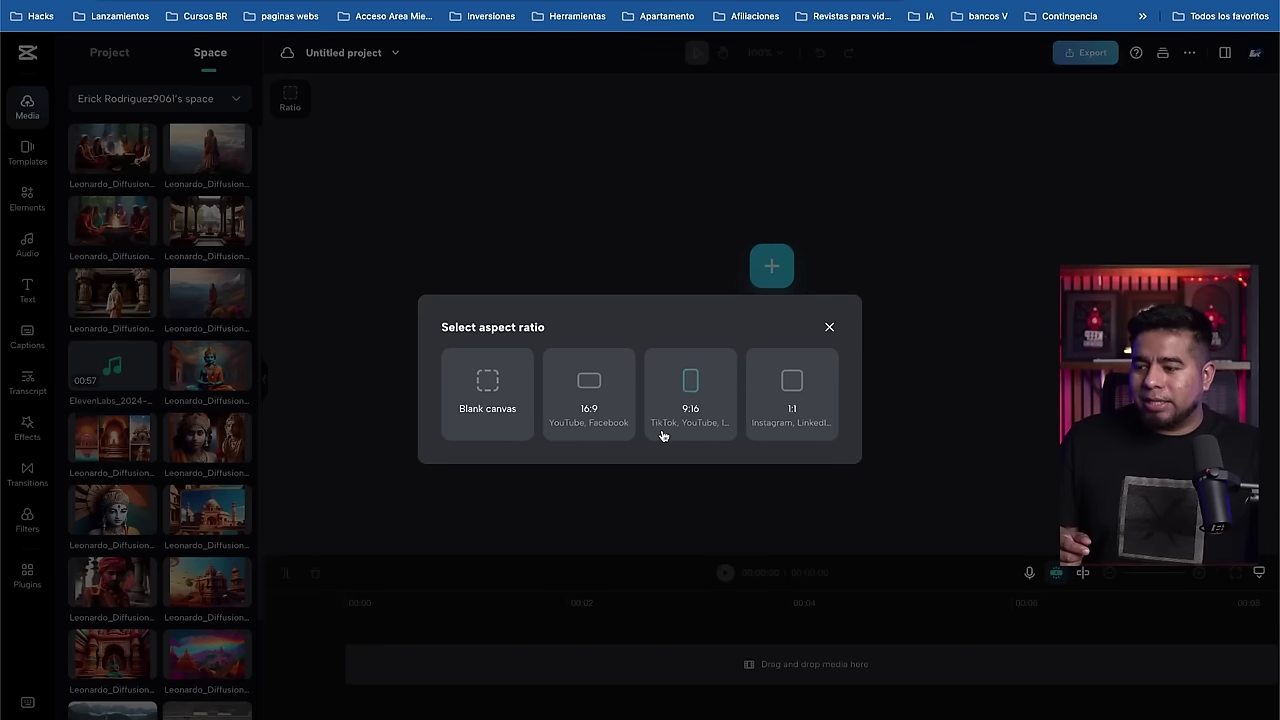
{"action": "left_click", "coordinate": [692, 385]}
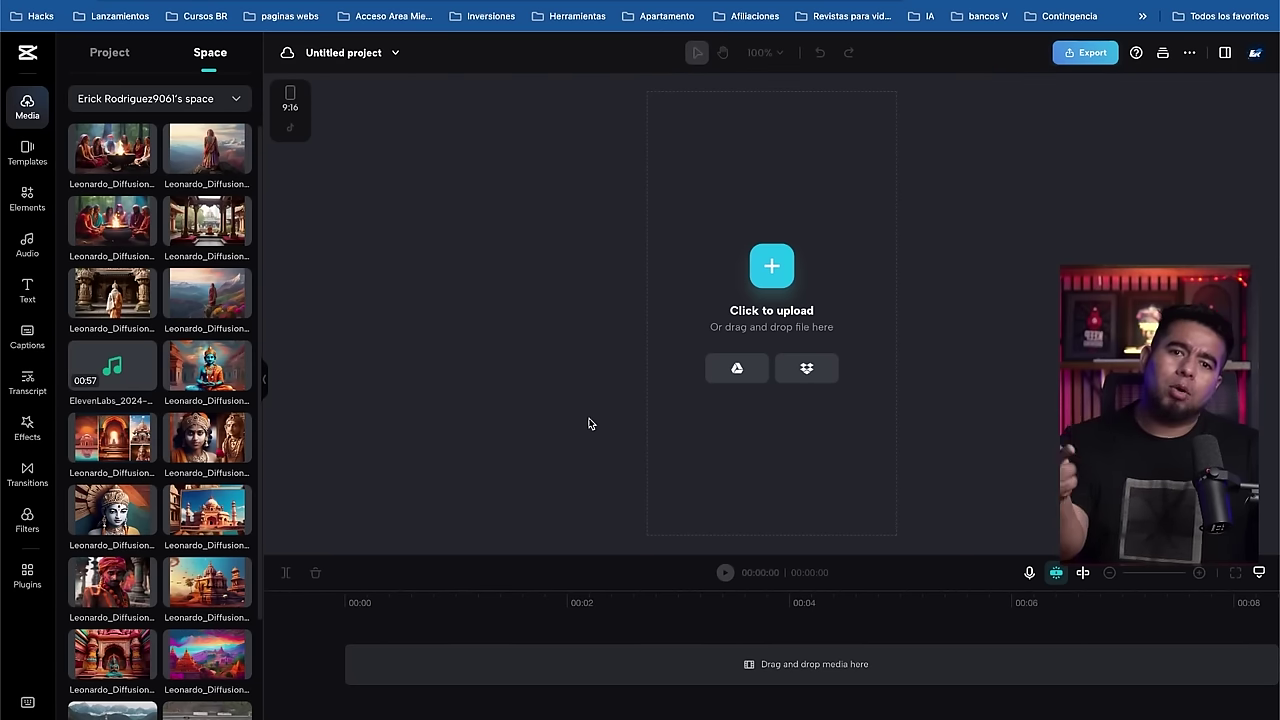
{"action": "left_click_drag", "start_coordinate": [589, 424], "coordinate": [377, 663]}
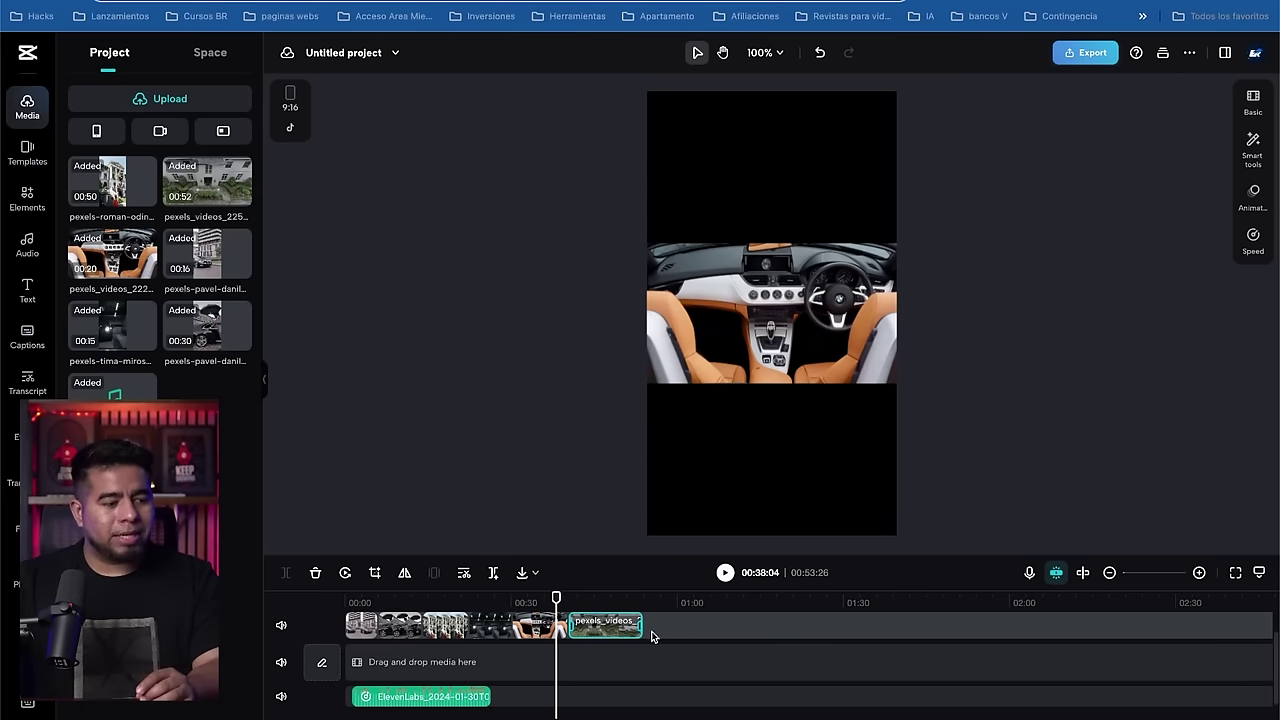
Step: Shorten the video clips and move them together on one track so the sequence ends with the narration at about 26 seconds
{"action": "left_click", "coordinate": [1109, 573]}
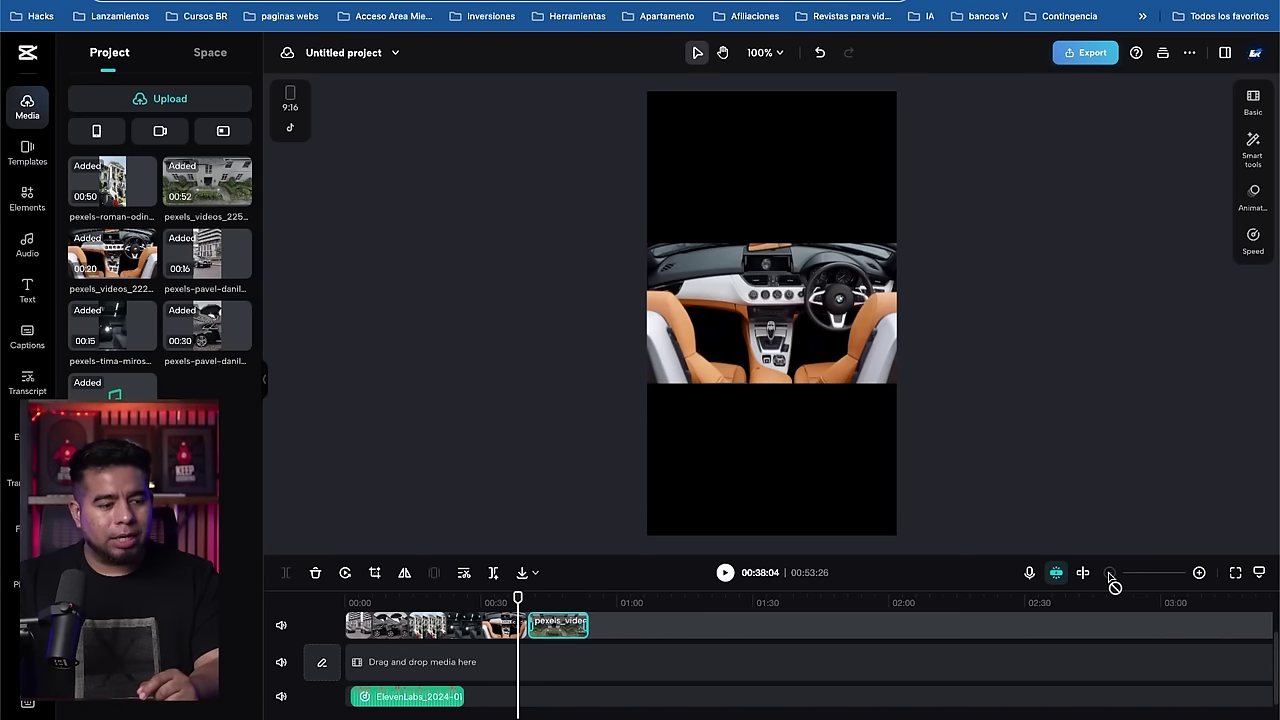
{"action": "left_click", "coordinate": [1200, 573]}
{"action": "left_click", "coordinate": [1200, 573]}
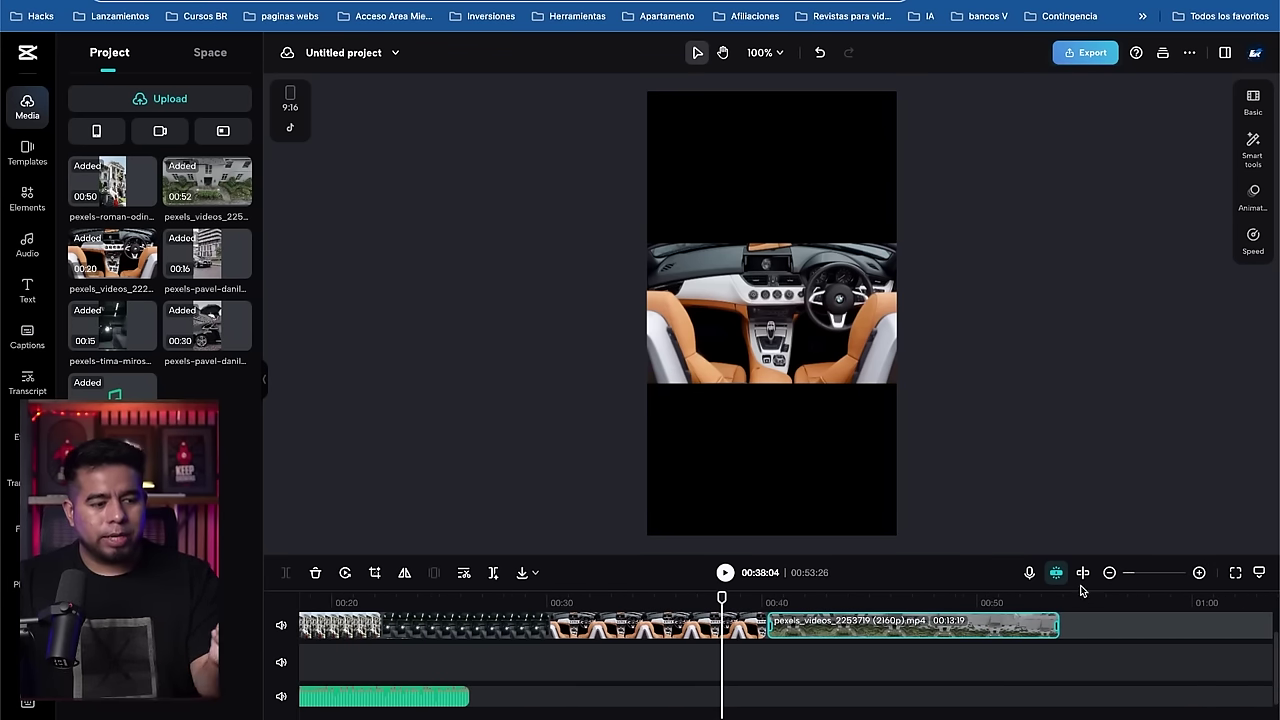
{"action": "scroll", "coordinate": [966, 636], "scroll_direction": "left", "scroll_amount": 5}
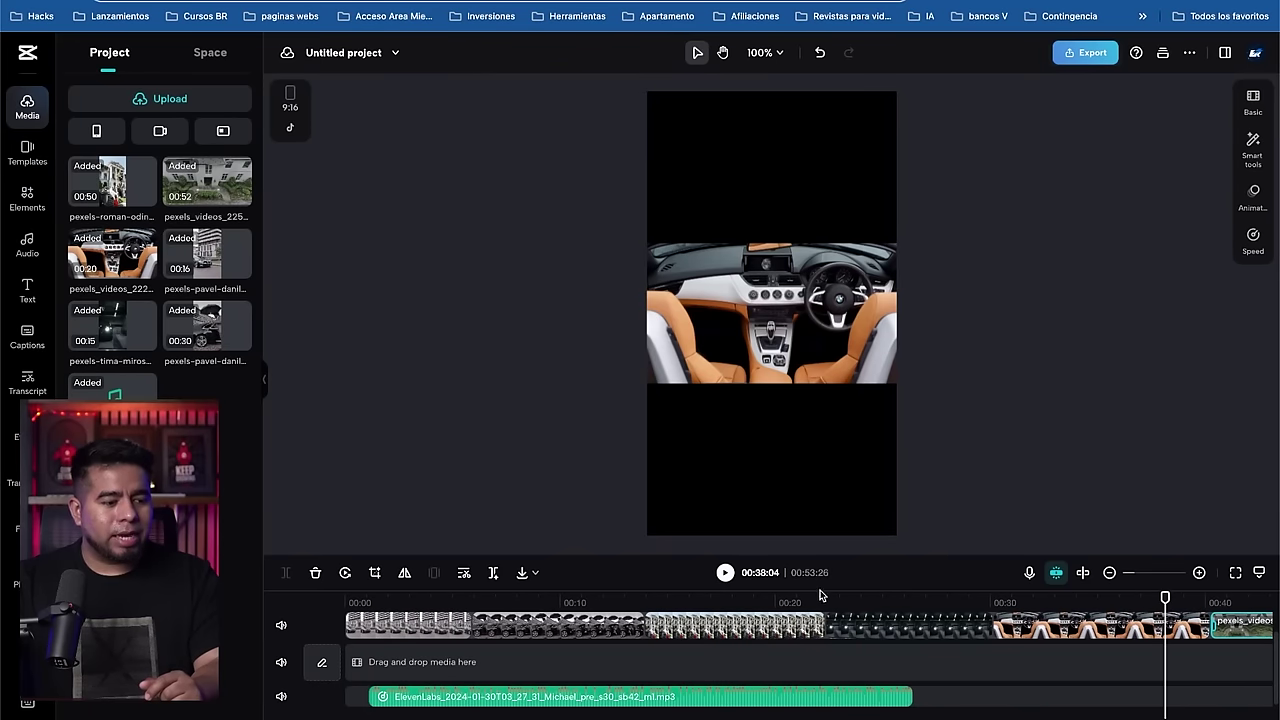
{"action": "left_click", "coordinate": [903, 600]}
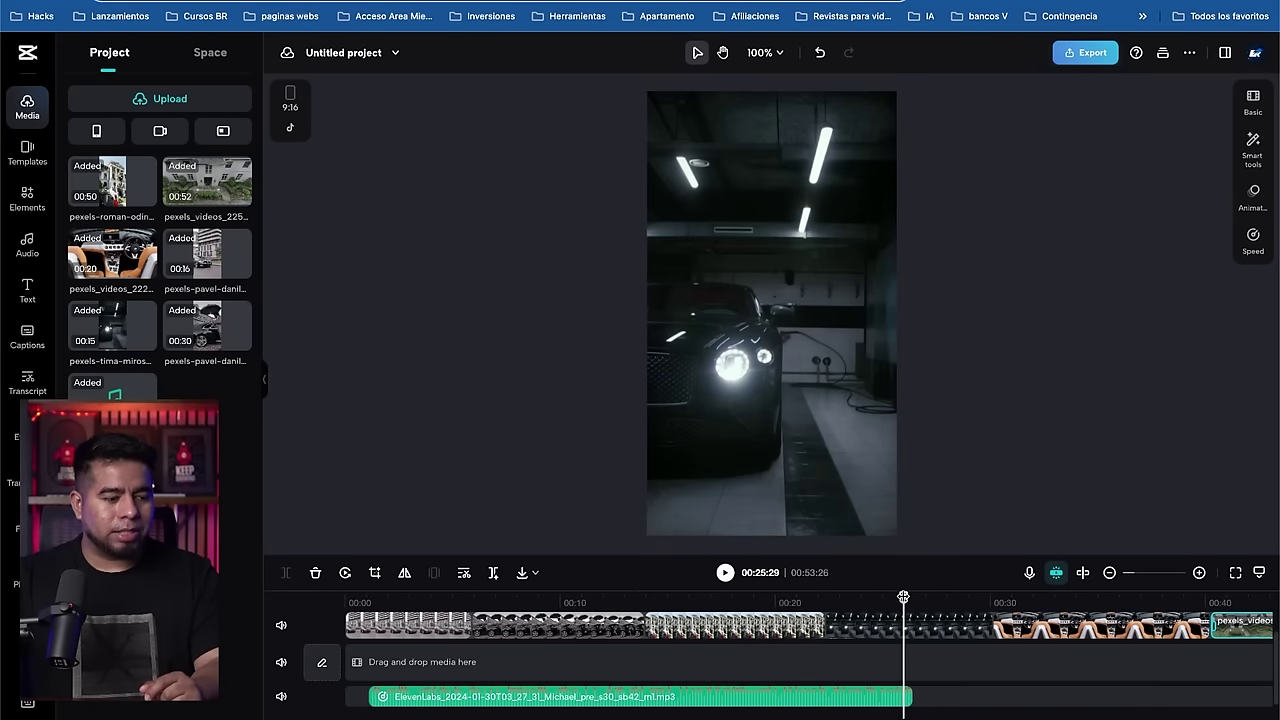
{"action": "left_click", "coordinate": [455, 632]}
{"action": "mouse_move", "coordinate": [455, 632]}
{"action": "left_mouse_down"}
{"action": "mouse_move", "coordinate": [577, 660]}
{"action": "mouse_move", "coordinate": [455, 657]}
{"action": "left_mouse_up"}
{"action": "left_click_drag", "start_coordinate": [721, 656], "coordinate": [530, 660]}
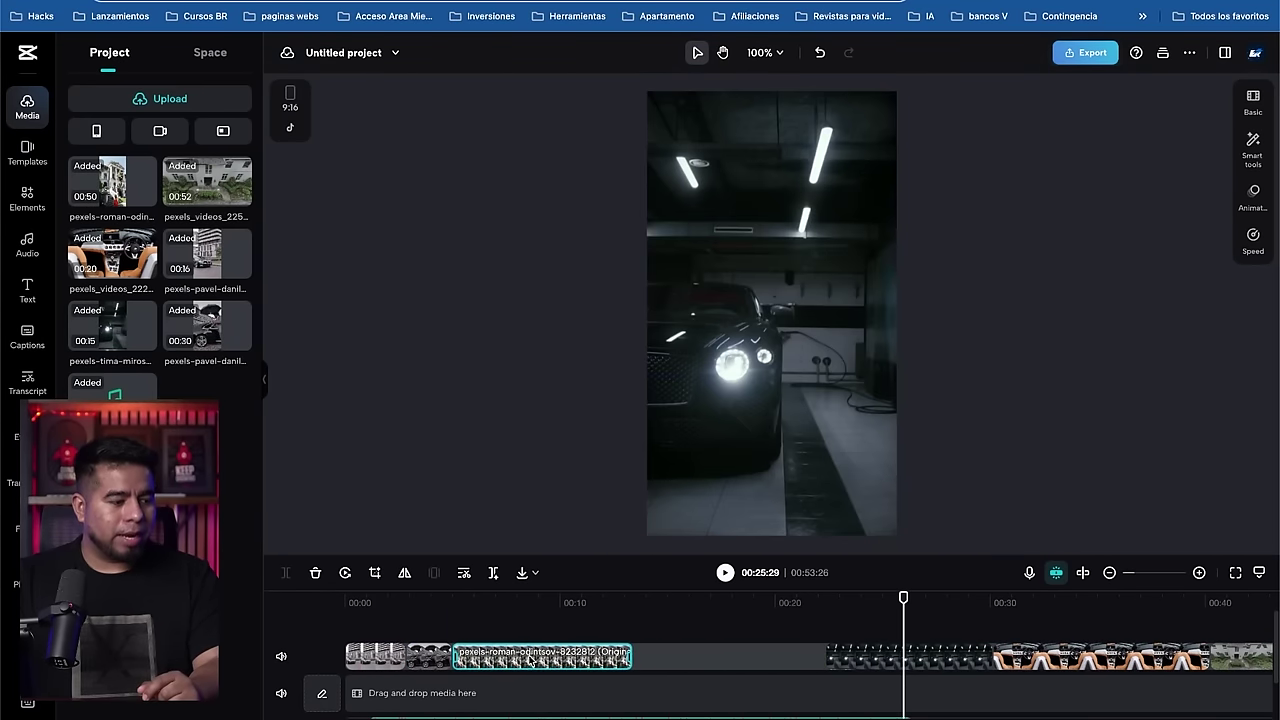
{"action": "left_click_drag", "start_coordinate": [631, 652], "coordinate": [499, 655]}
{"action": "left_click_drag", "start_coordinate": [893, 670], "coordinate": [578, 667]}
{"action": "left_click_drag", "start_coordinate": [666, 655], "coordinate": [555, 657]}
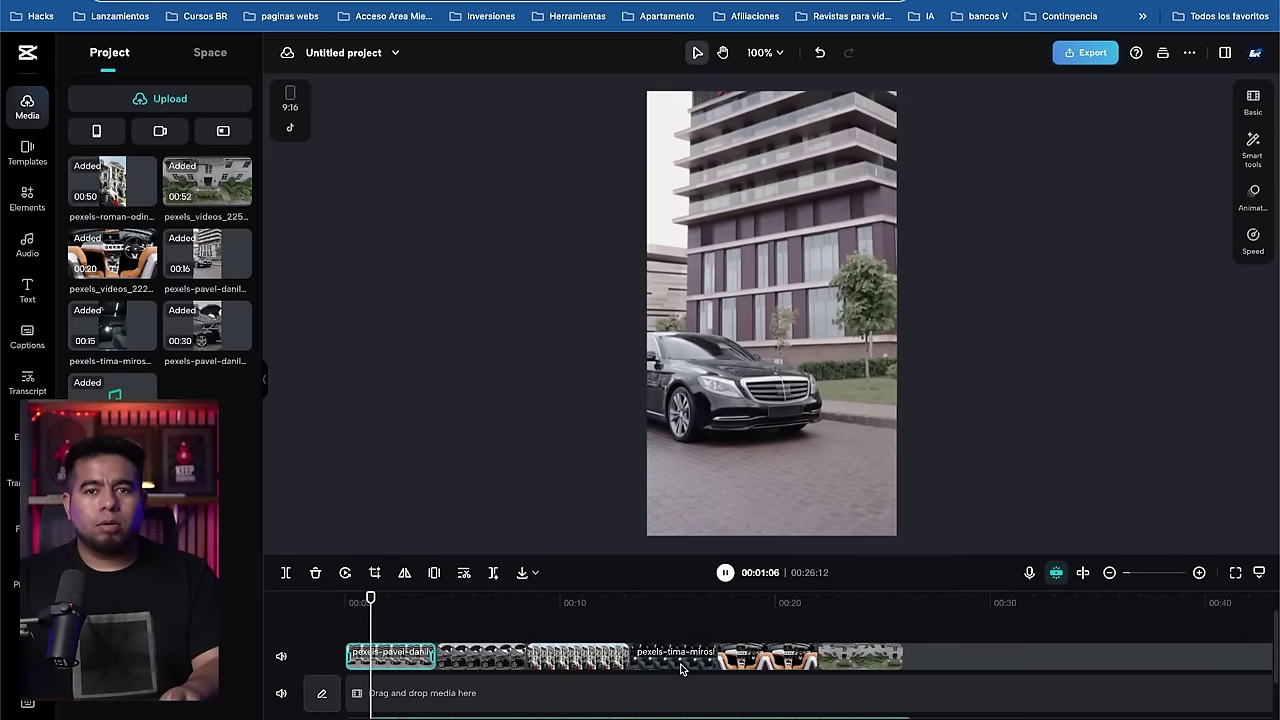
Step: Try to enlarge the staircase clip over the black side bars, and apply Fit screen to it
{"action": "left_click", "coordinate": [489, 600]}
{"action": "left_click", "coordinate": [573, 600]}
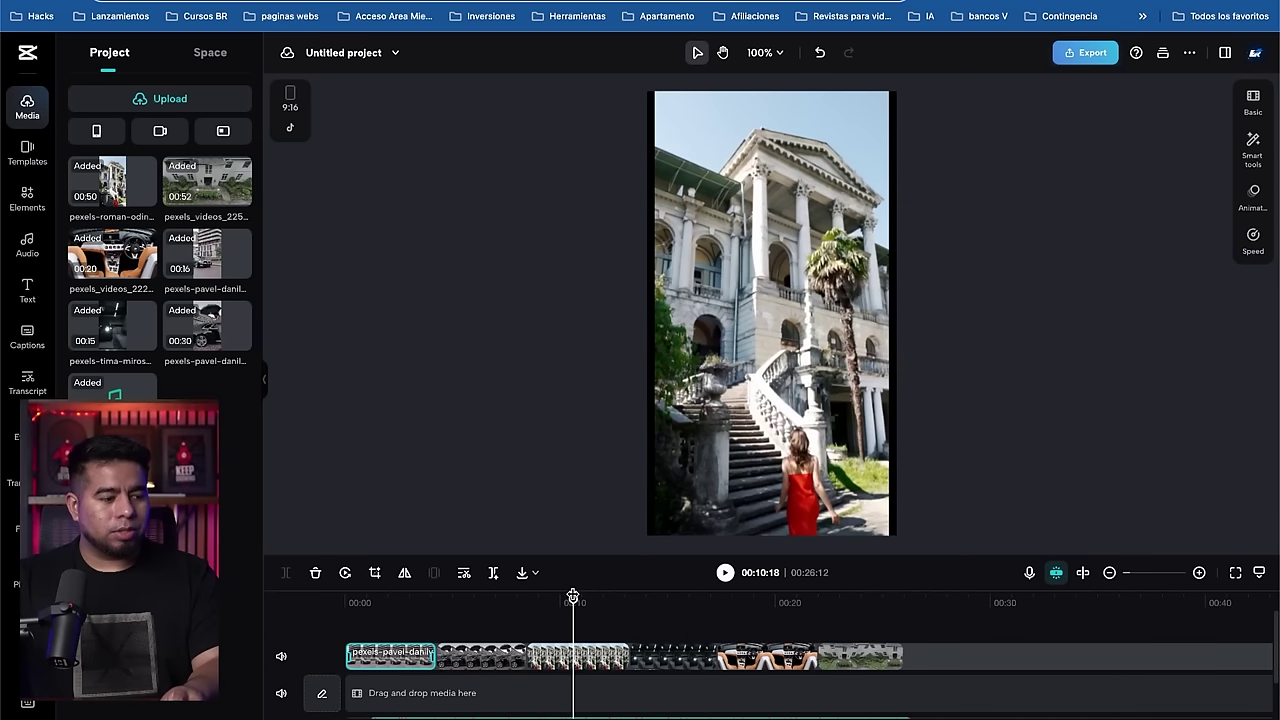
{"action": "left_click", "coordinate": [767, 405]}
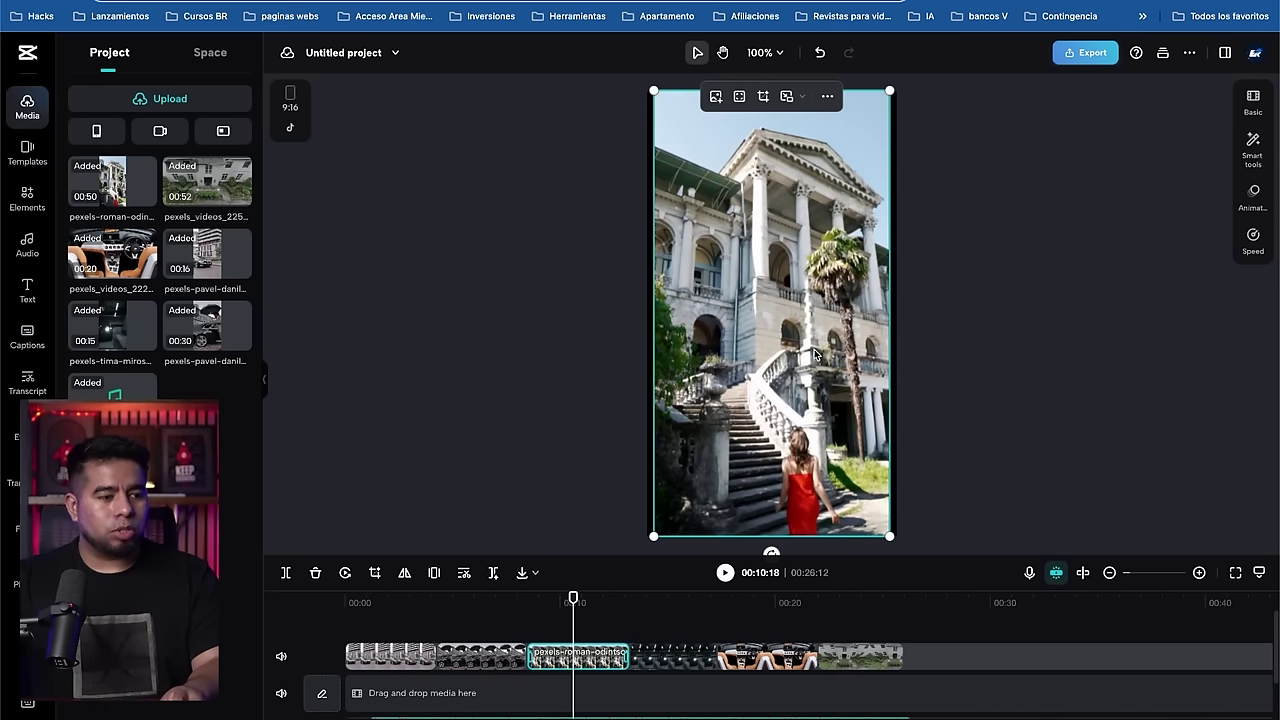
{"action": "left_click_drag", "start_coordinate": [652, 94], "coordinate": [640, 80]}
{"action": "left_click_drag", "start_coordinate": [754, 232], "coordinate": [754, 238]}
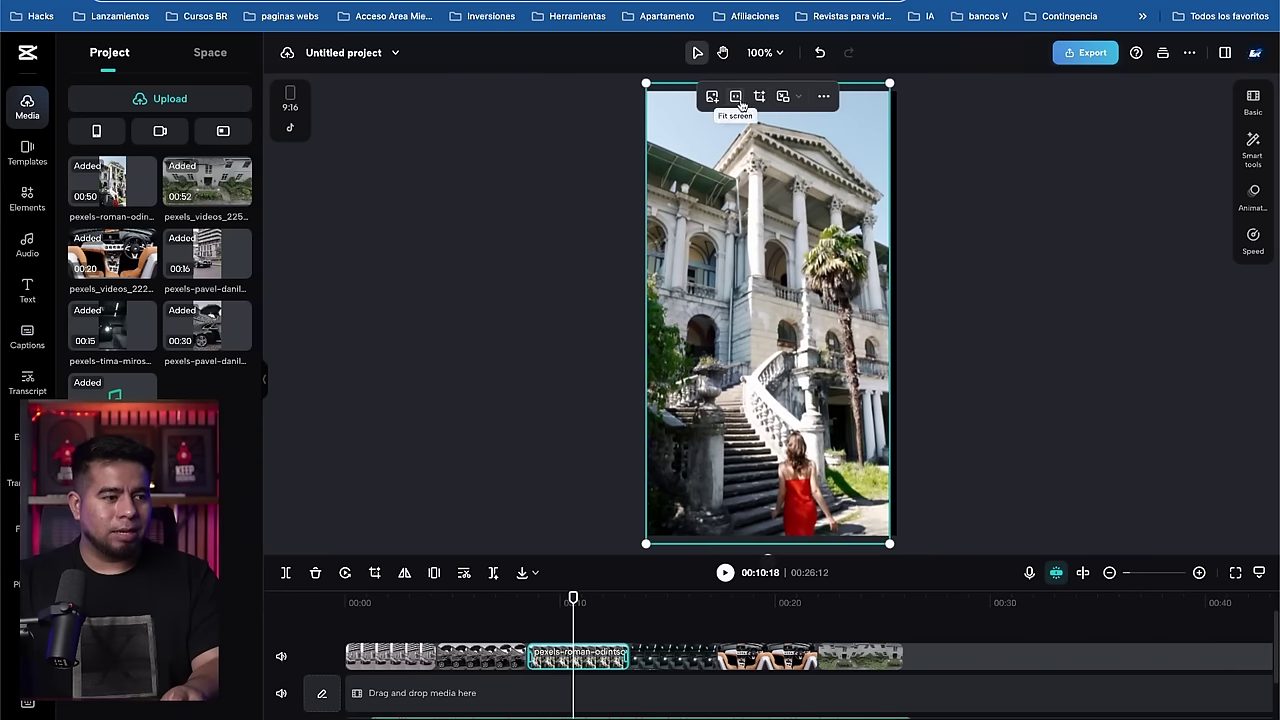
{"action": "left_click", "coordinate": [736, 98]}
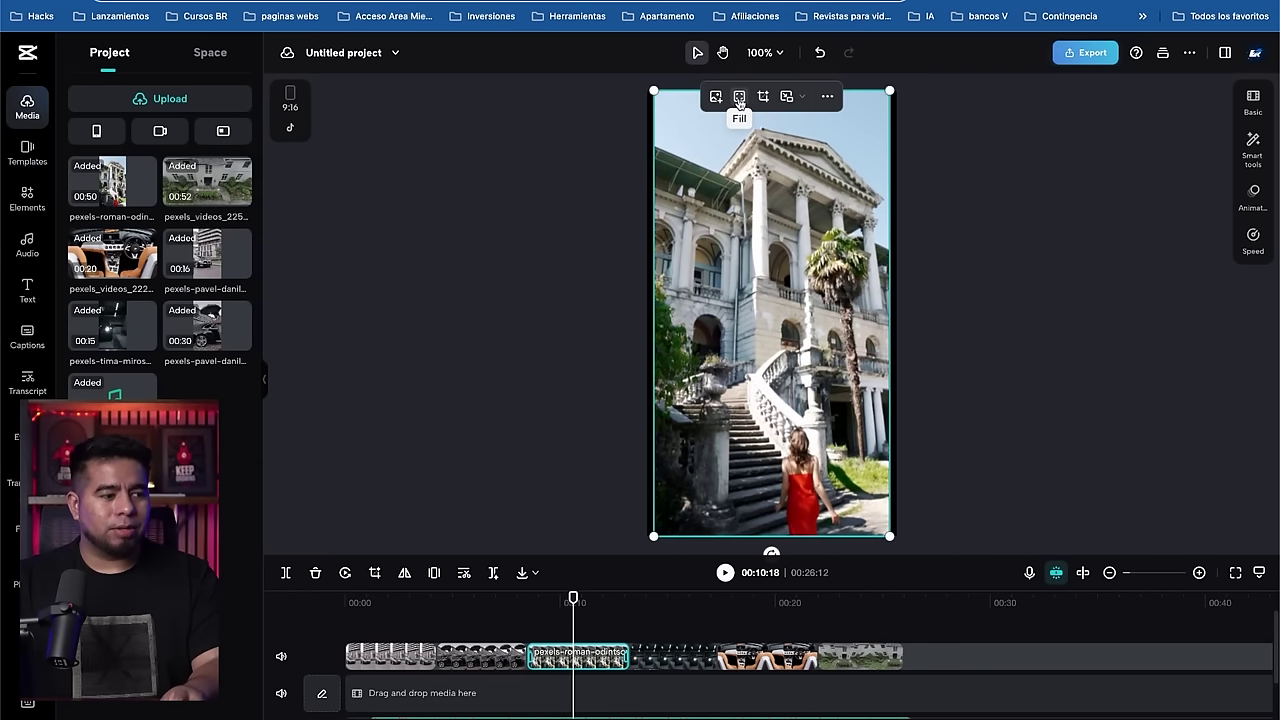
{"action": "left_click", "coordinate": [537, 434]}
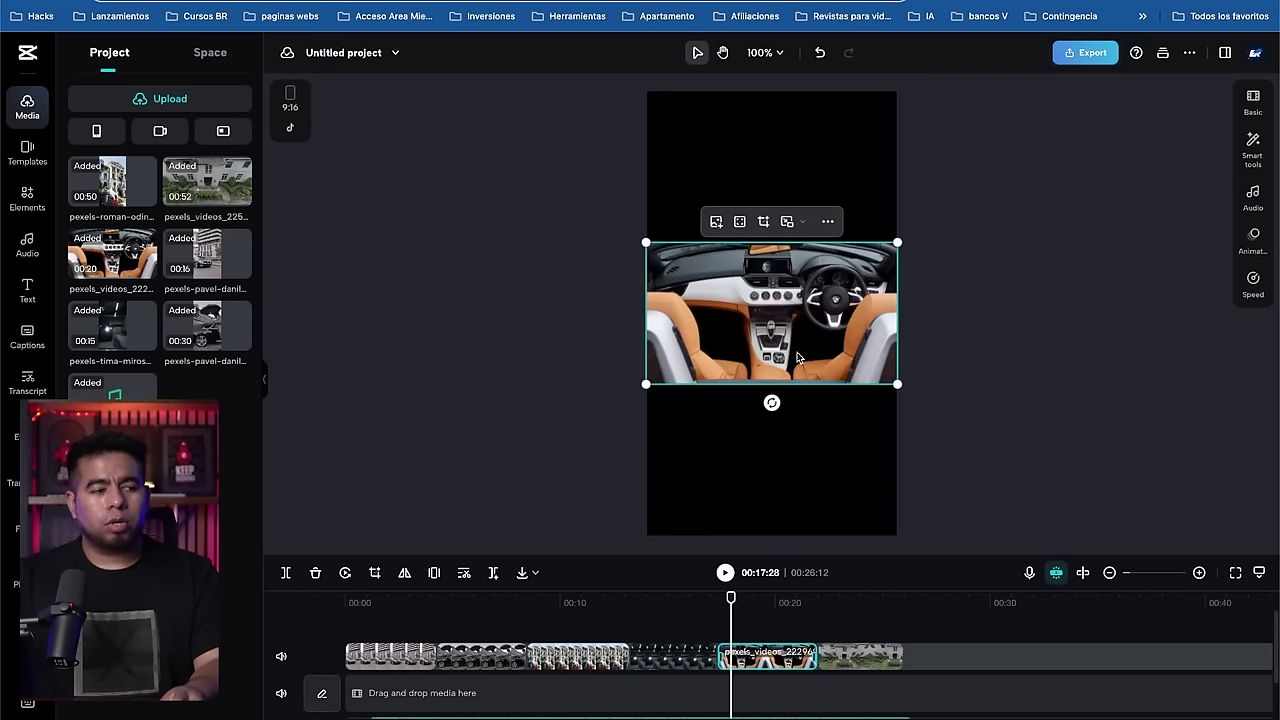
Step: Apply Fill to the car interior clip and the white mansion clip so both cover the vertical frame
{"action": "left_click", "coordinate": [742, 227]}
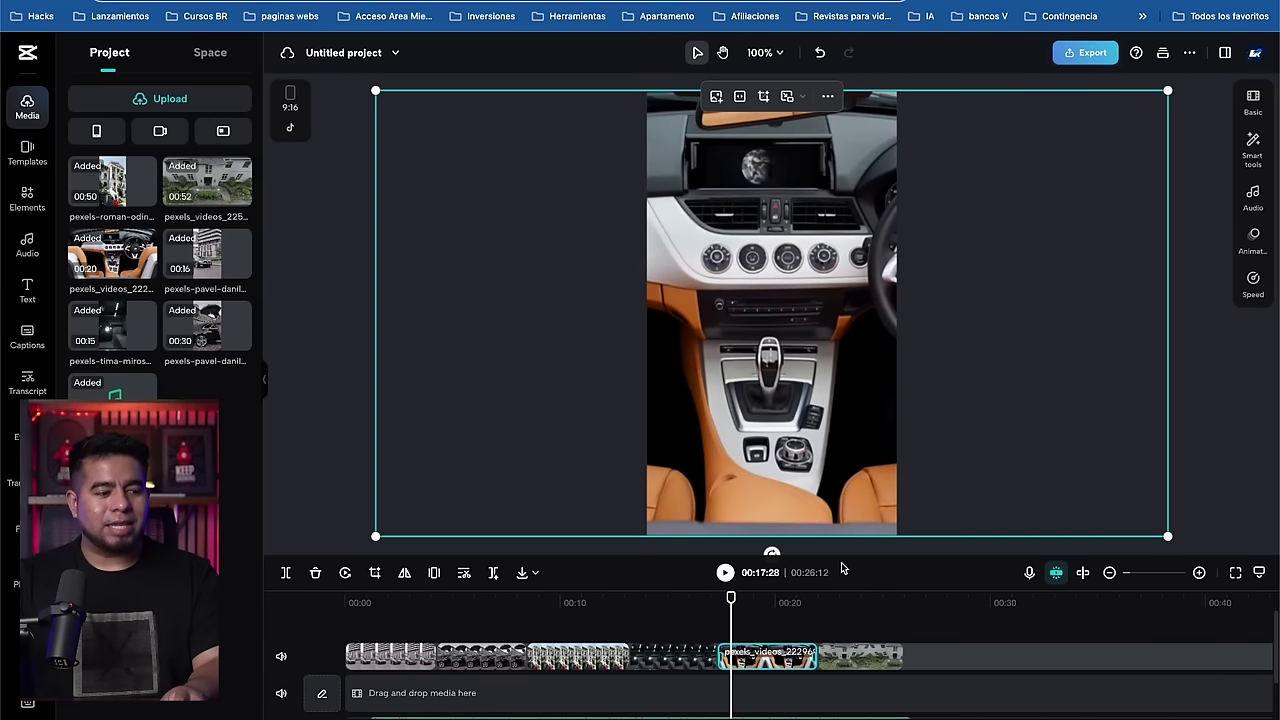
{"action": "left_click", "coordinate": [848, 604]}
{"action": "left_click", "coordinate": [862, 652]}
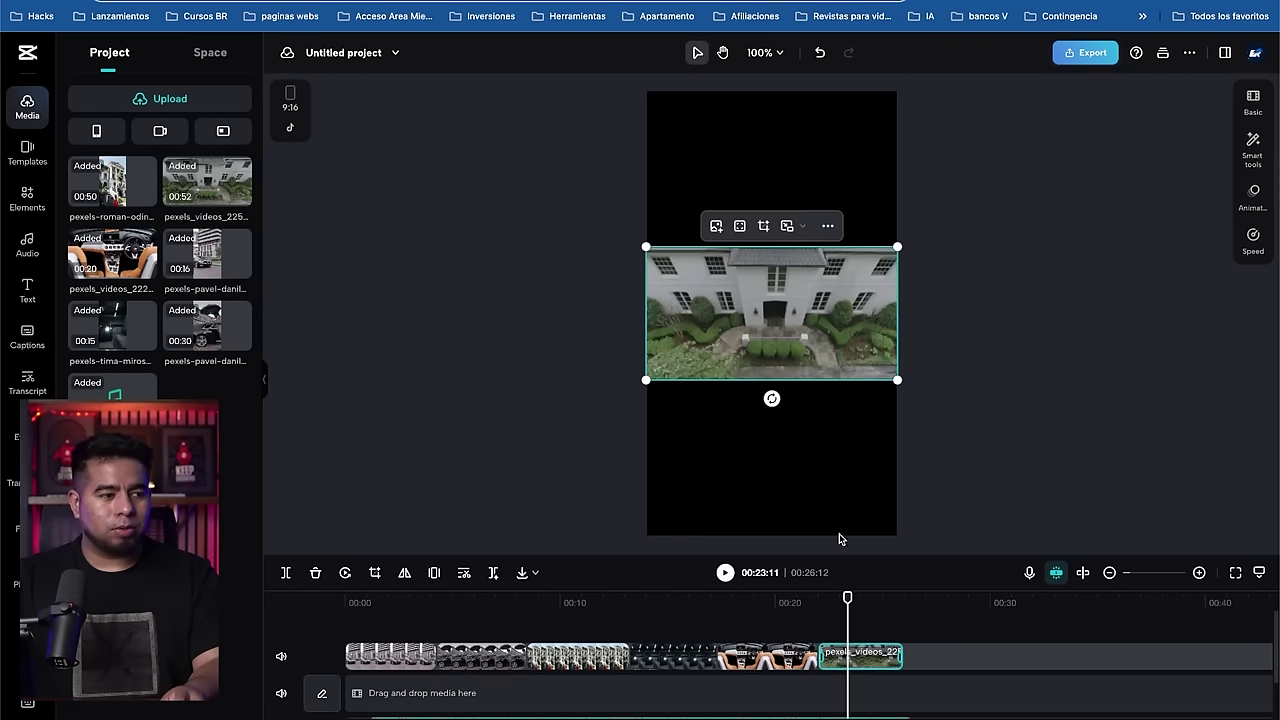
{"action": "left_click", "coordinate": [742, 228]}
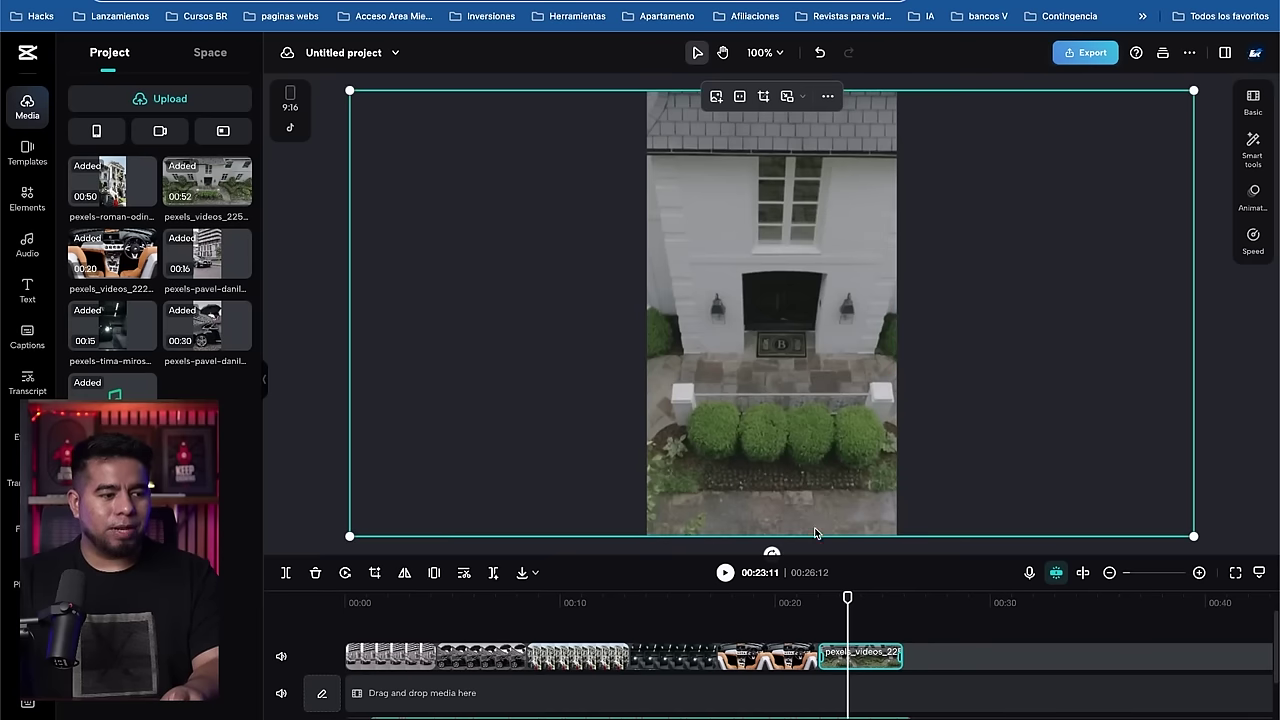
Step: Return the playhead to 00:00:00 and play back the edited sequence from the beginning
{"action": "left_click", "coordinate": [683, 604]}
{"action": "left_click", "coordinate": [385, 603]}
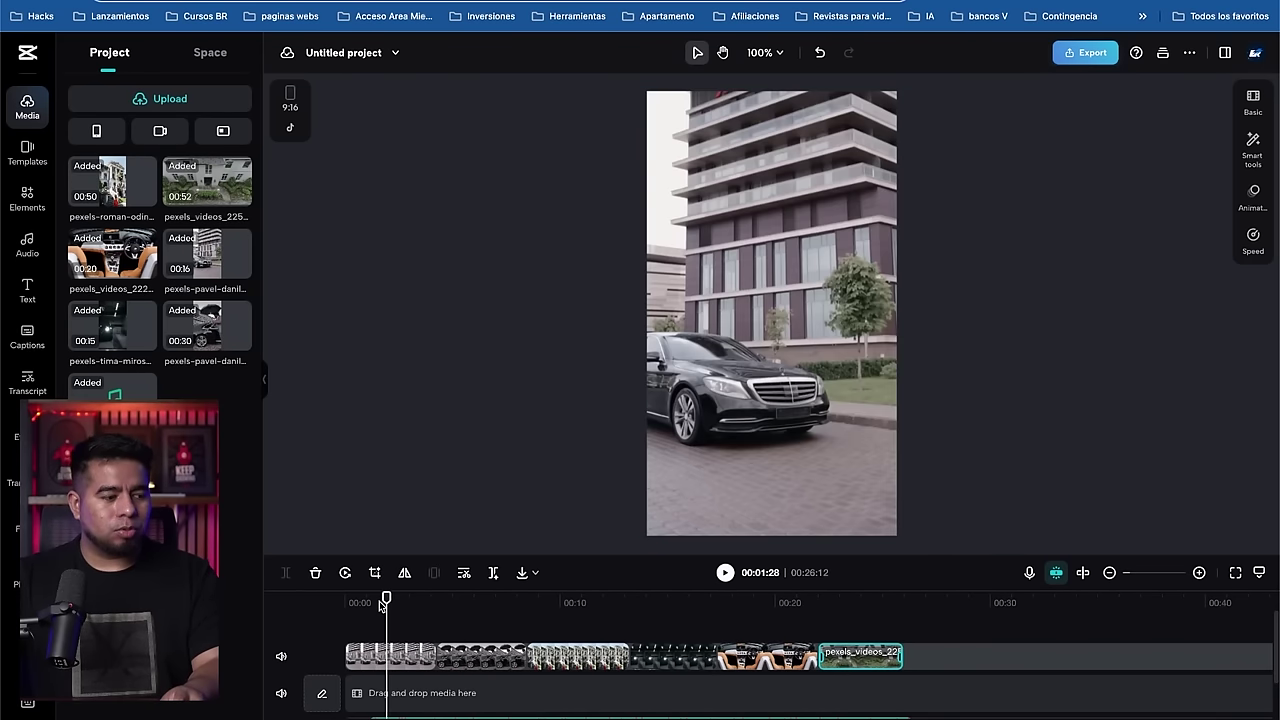
{"action": "left_click_drag", "start_coordinate": [387, 598], "coordinate": [308, 597]}
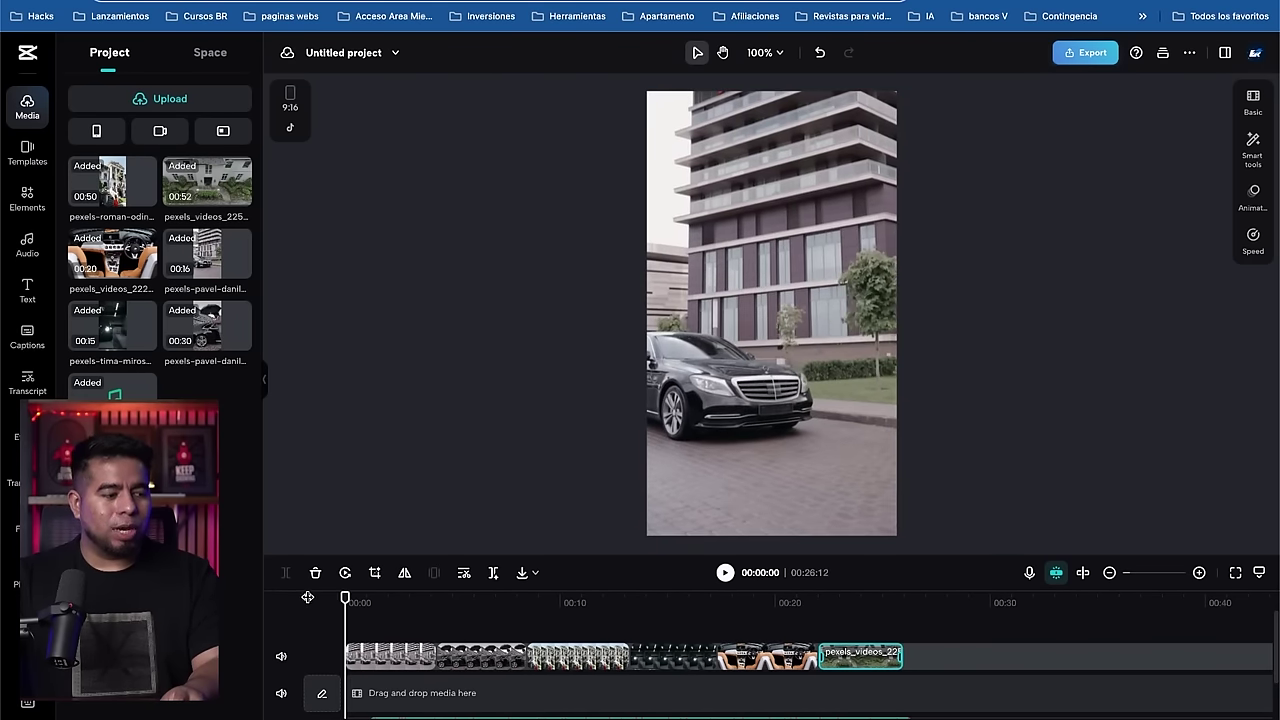
{"action": "key", "text": "space"}
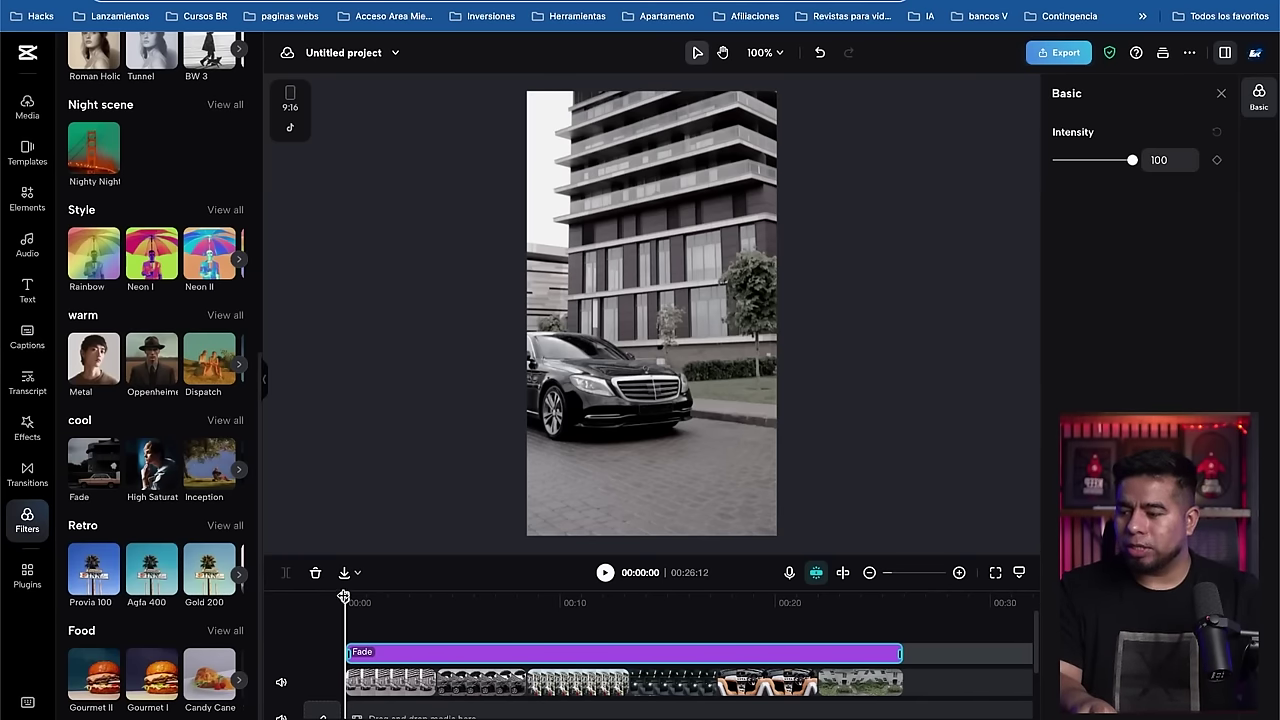
Step: Preview the filtered footage from the start, and add the Sliding Memories transition between the first and second clips
{"action": "key", "text": "space"}
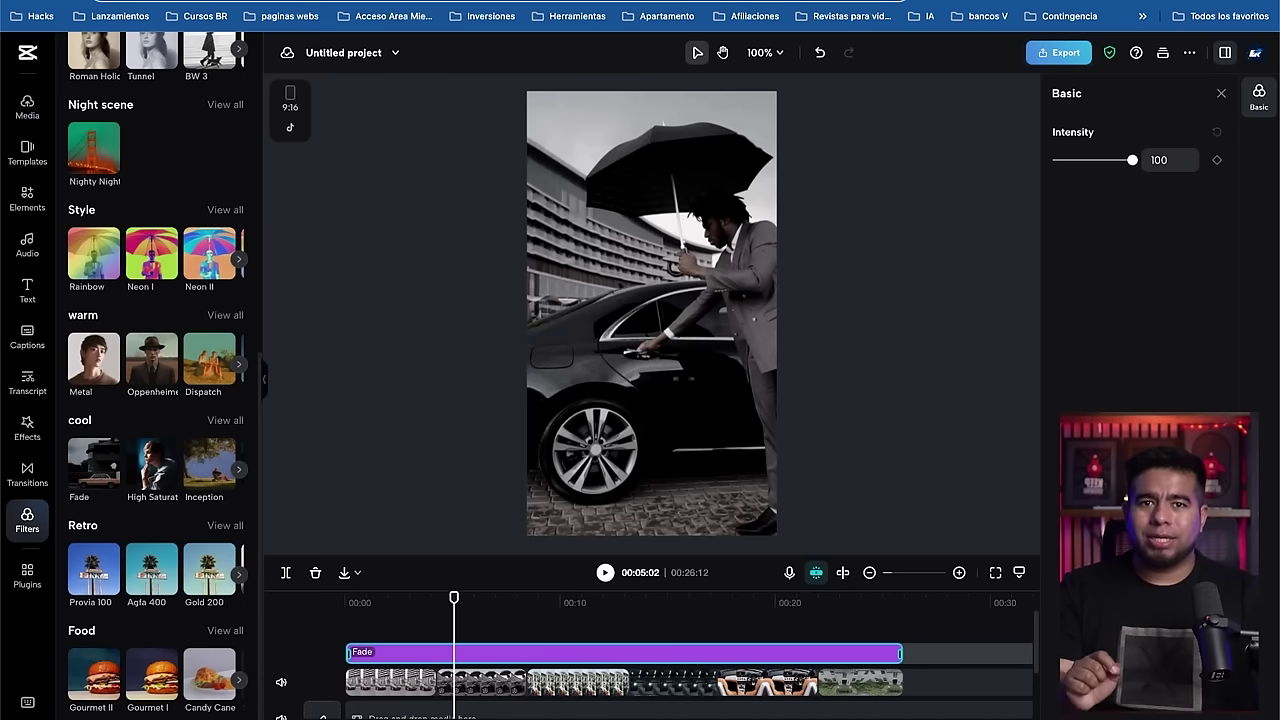
{"action": "left_click", "coordinate": [38, 479]}
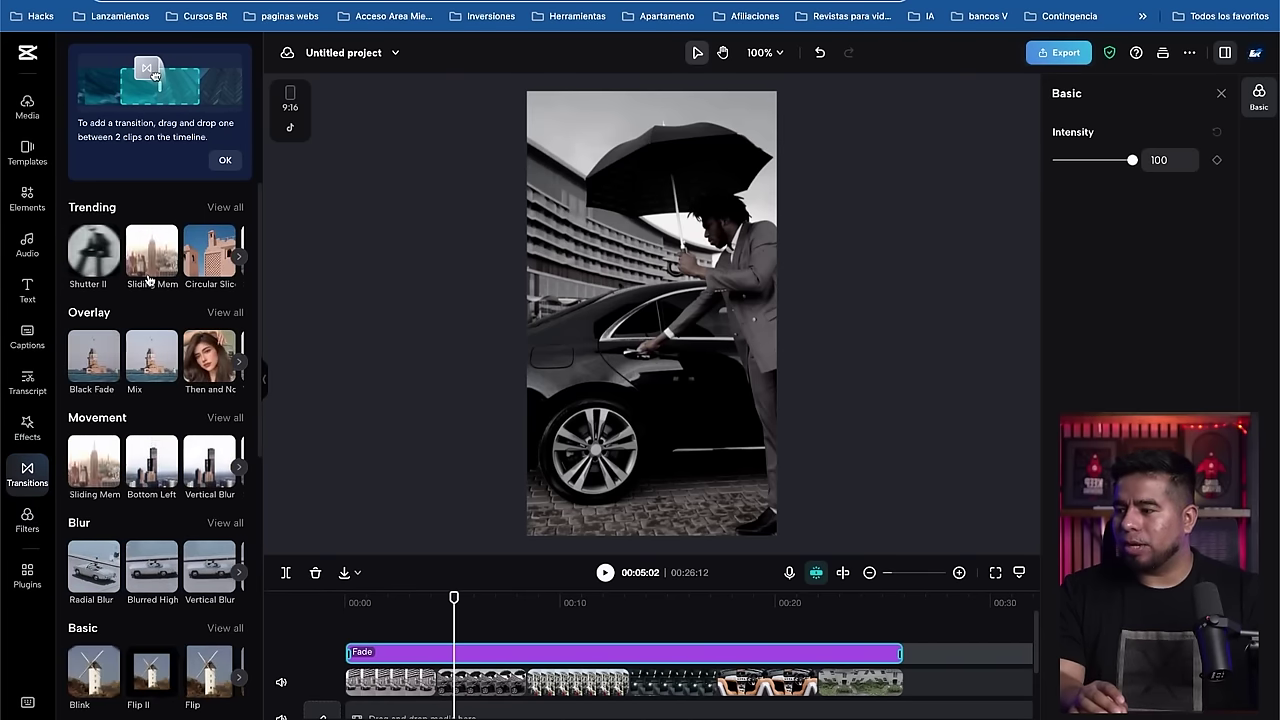
{"action": "scroll", "coordinate": [150, 289], "scroll_direction": "down", "scroll_amount": 1}
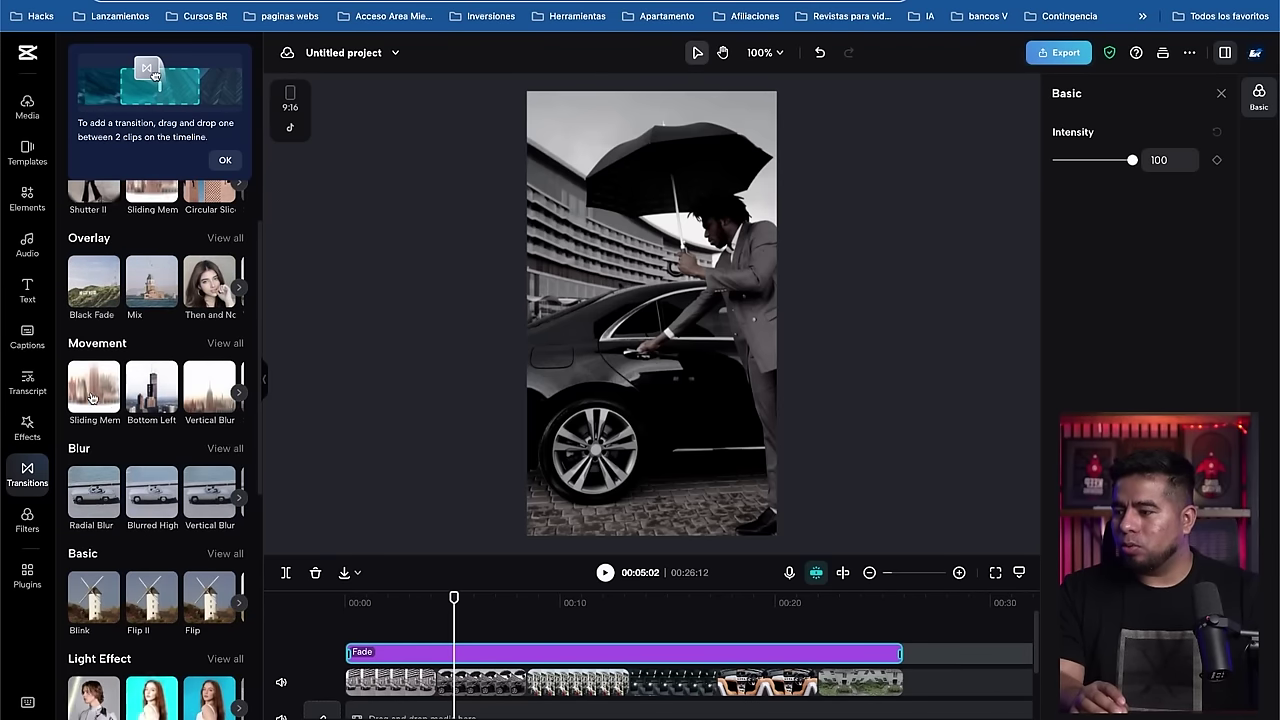
{"action": "scroll", "coordinate": [217, 429], "scroll_direction": "down", "scroll_amount": 2}
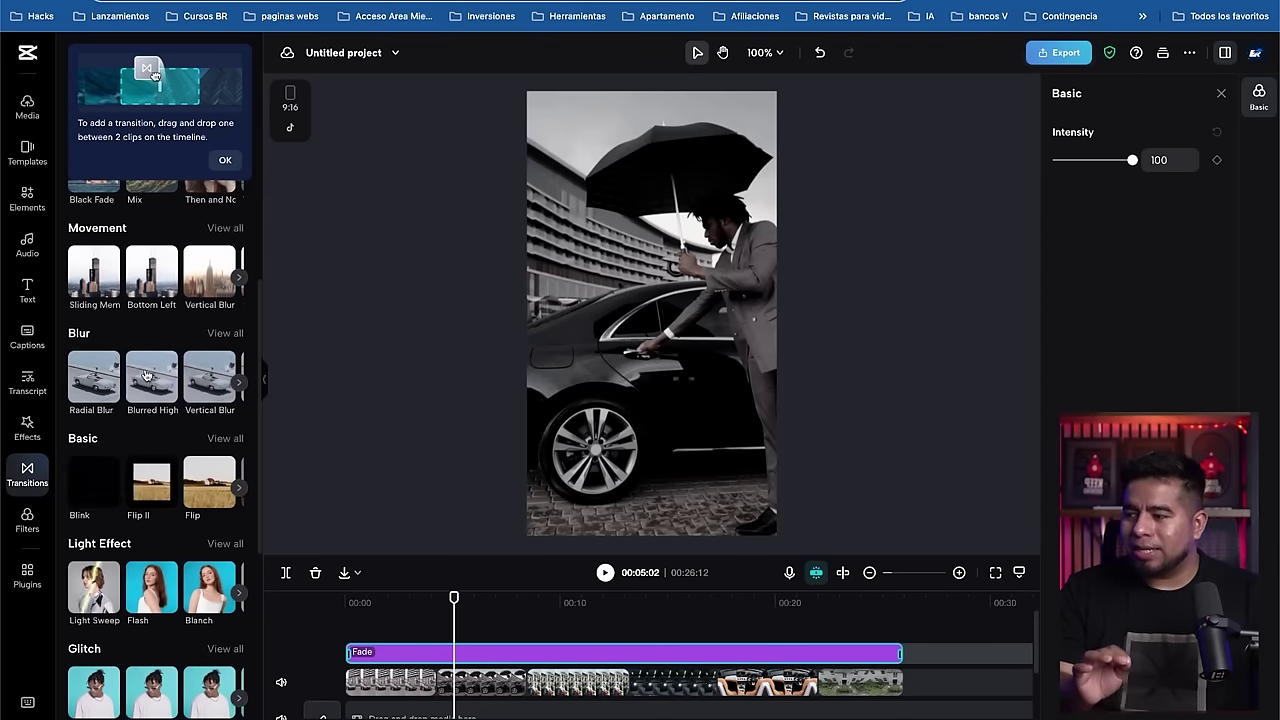
{"action": "scroll", "coordinate": [147, 367], "scroll_direction": "up", "scroll_amount": 2}
{"action": "scroll", "coordinate": [190, 350], "scroll_direction": "up", "scroll_amount": 1}
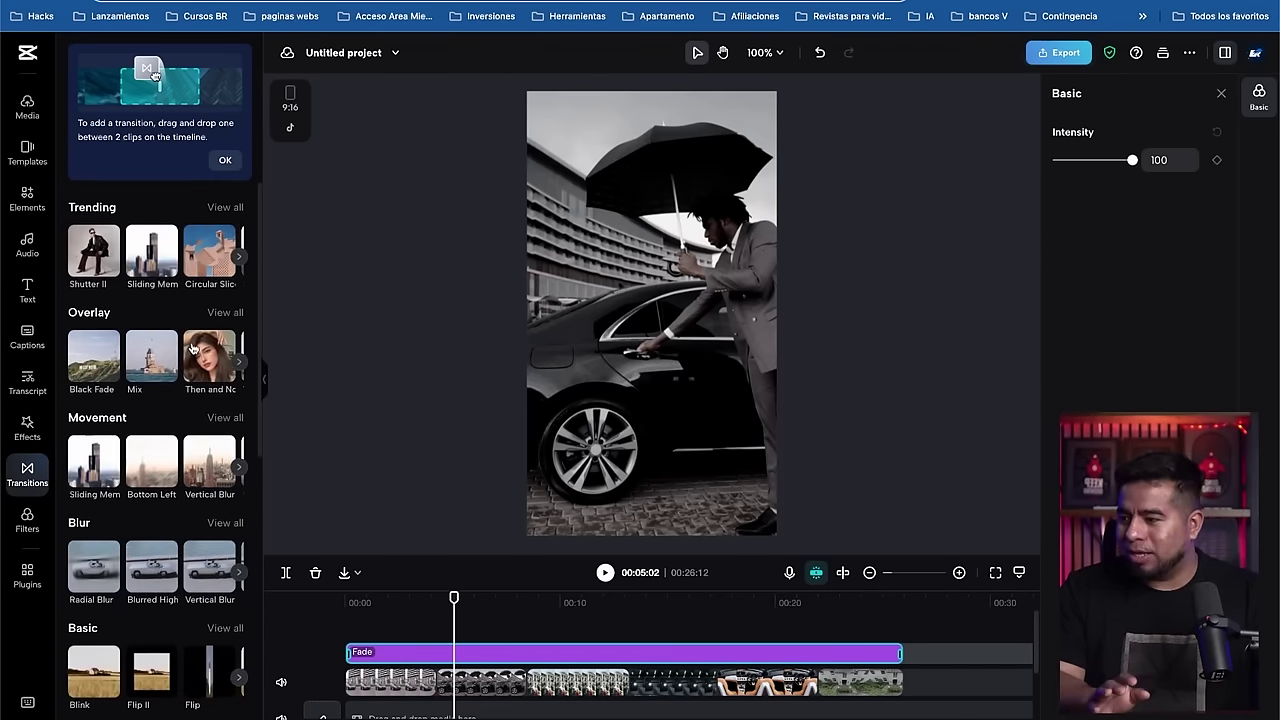
{"action": "left_click_drag", "start_coordinate": [167, 267], "coordinate": [281, 563]}
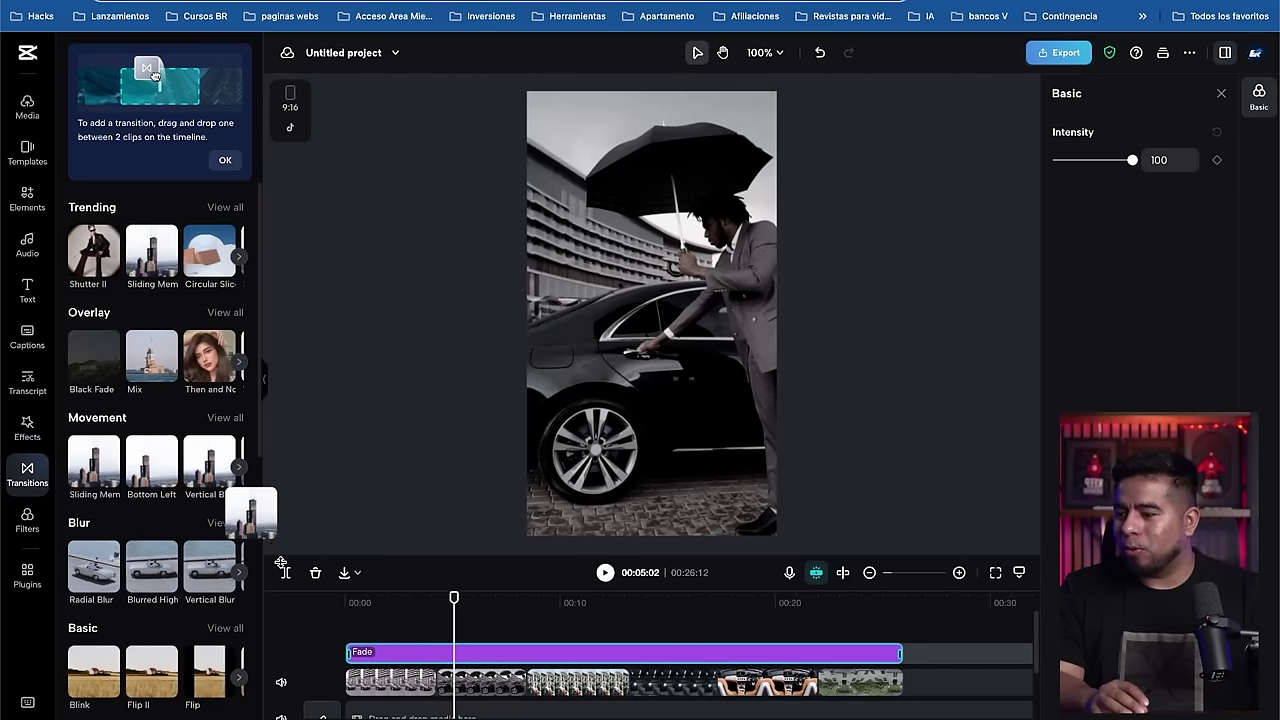
{"action": "left_click_drag", "start_coordinate": [437, 690], "coordinate": [436, 686]}
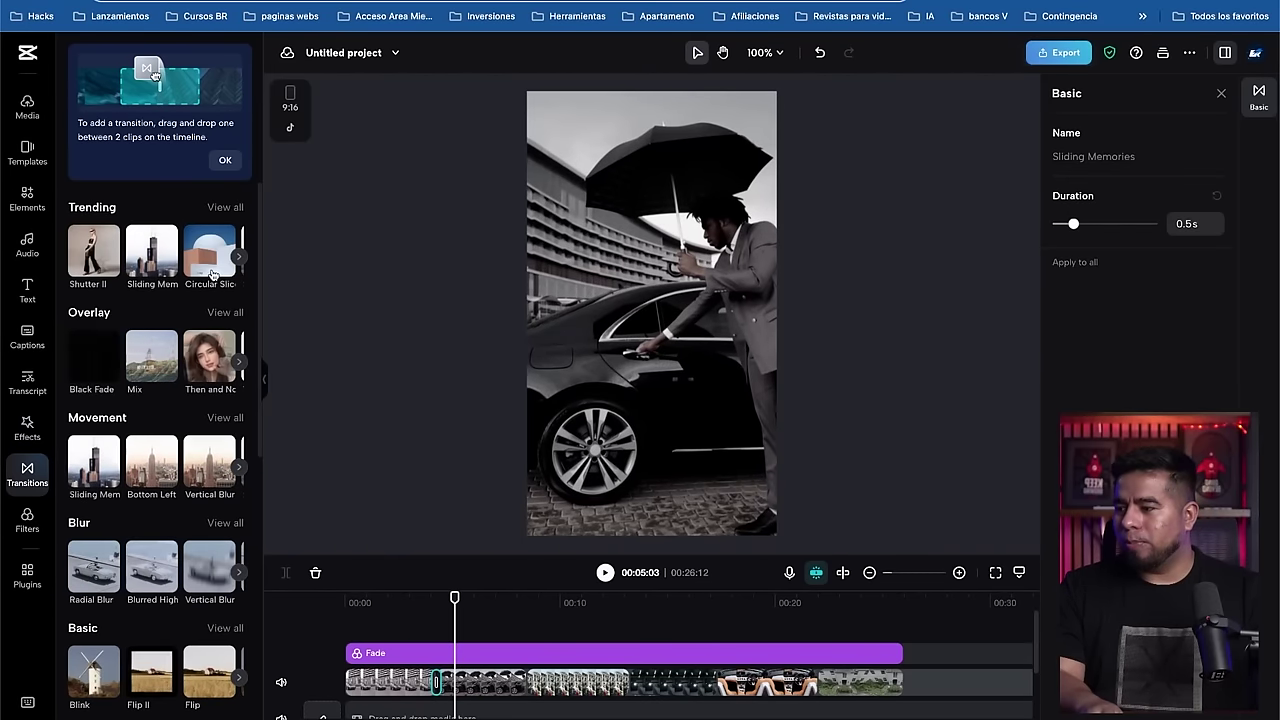
Step: Add Circular Slices II, Glare III, Memory 2 and Rotate CCW II transitions, in that order, to the four remaining cuts
{"action": "mouse_move", "coordinate": [210, 259]}
{"action": "left_mouse_down"}
{"action": "mouse_move", "coordinate": [360, 503]}
{"action": "mouse_move", "coordinate": [549, 688]}
{"action": "mouse_move", "coordinate": [529, 686]}
{"action": "left_mouse_up"}
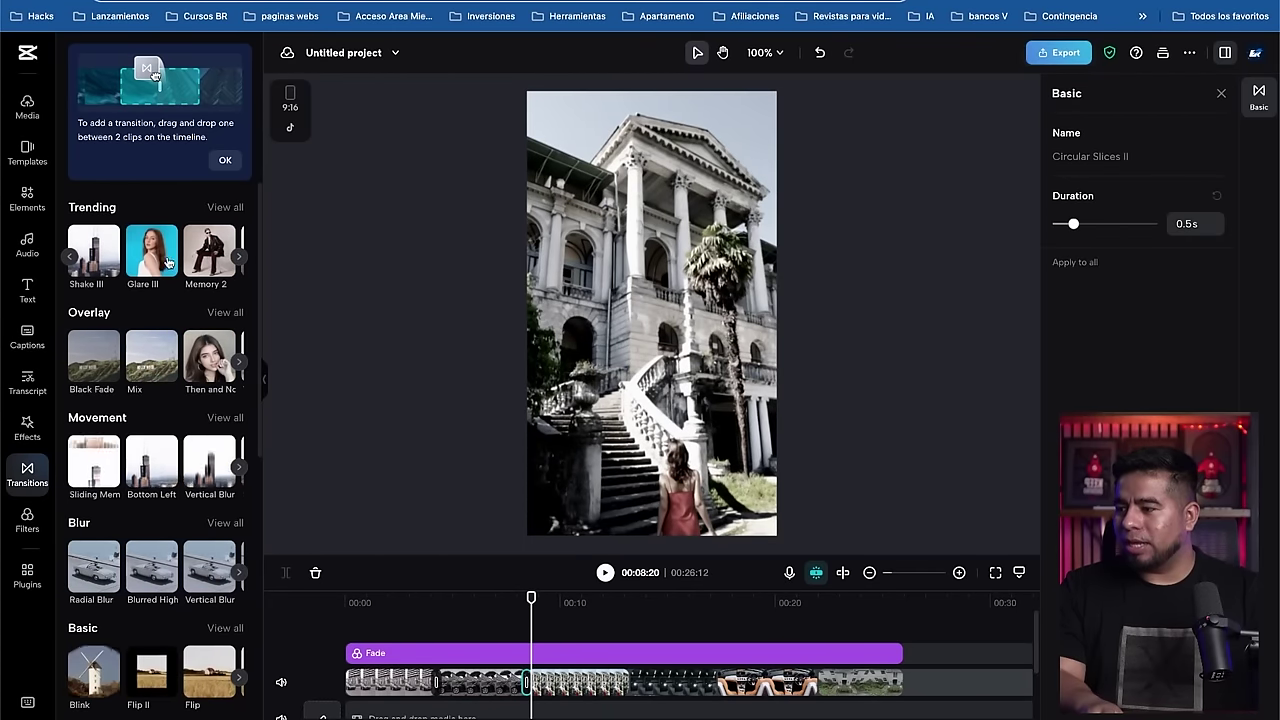
{"action": "left_click_drag", "start_coordinate": [619, 688], "coordinate": [624, 686]}
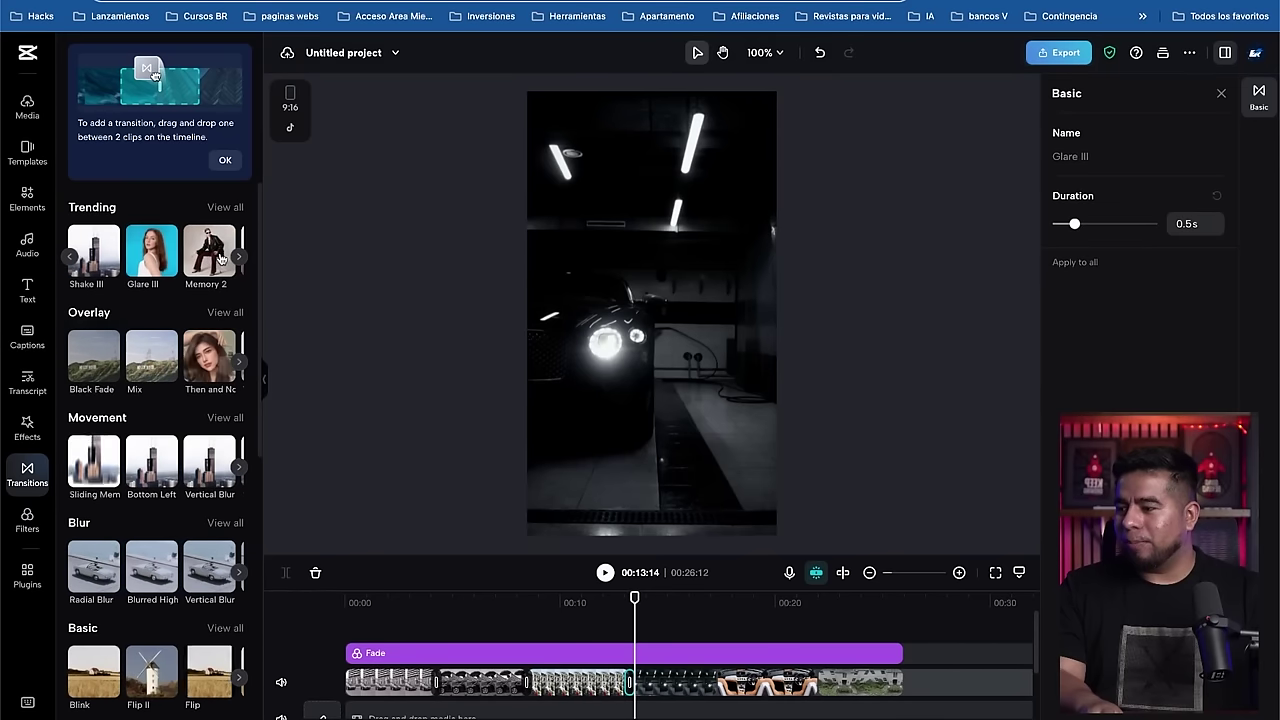
{"action": "mouse_move", "coordinate": [211, 258]}
{"action": "left_mouse_down"}
{"action": "mouse_move", "coordinate": [726, 663]}
{"action": "mouse_move", "coordinate": [724, 684]}
{"action": "left_mouse_up"}
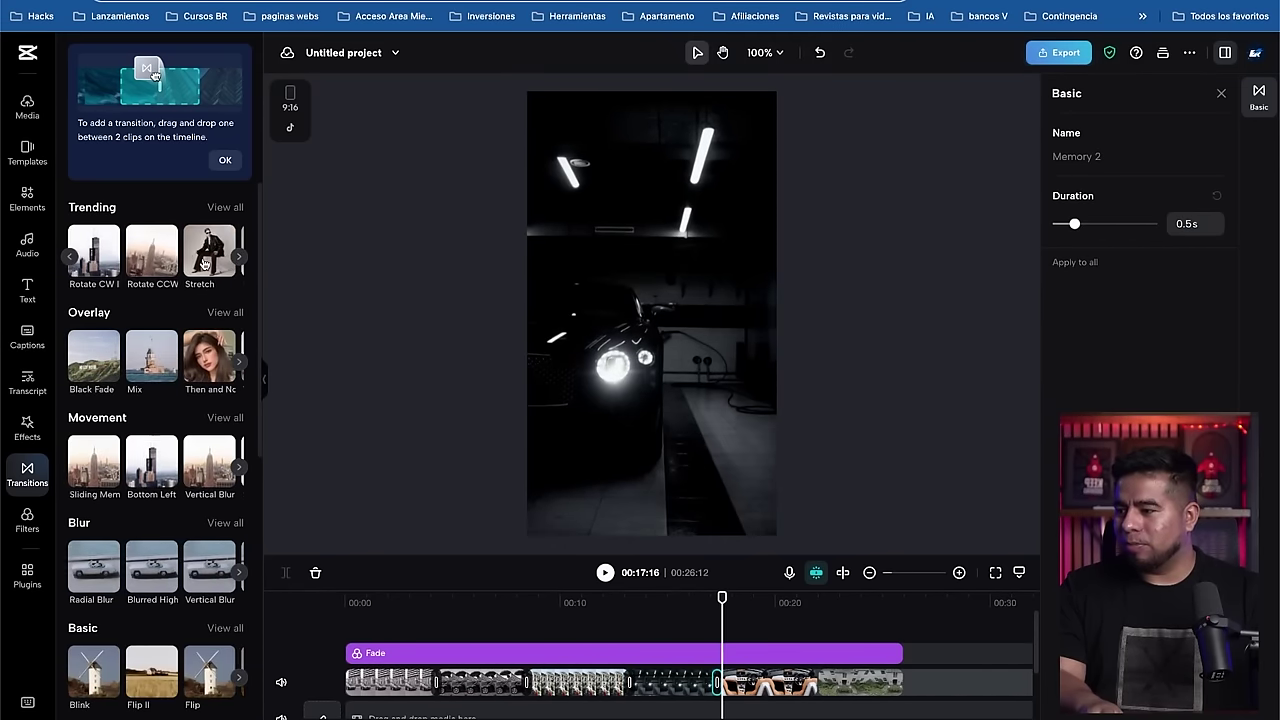
{"action": "left_click_drag", "start_coordinate": [157, 285], "coordinate": [684, 632]}
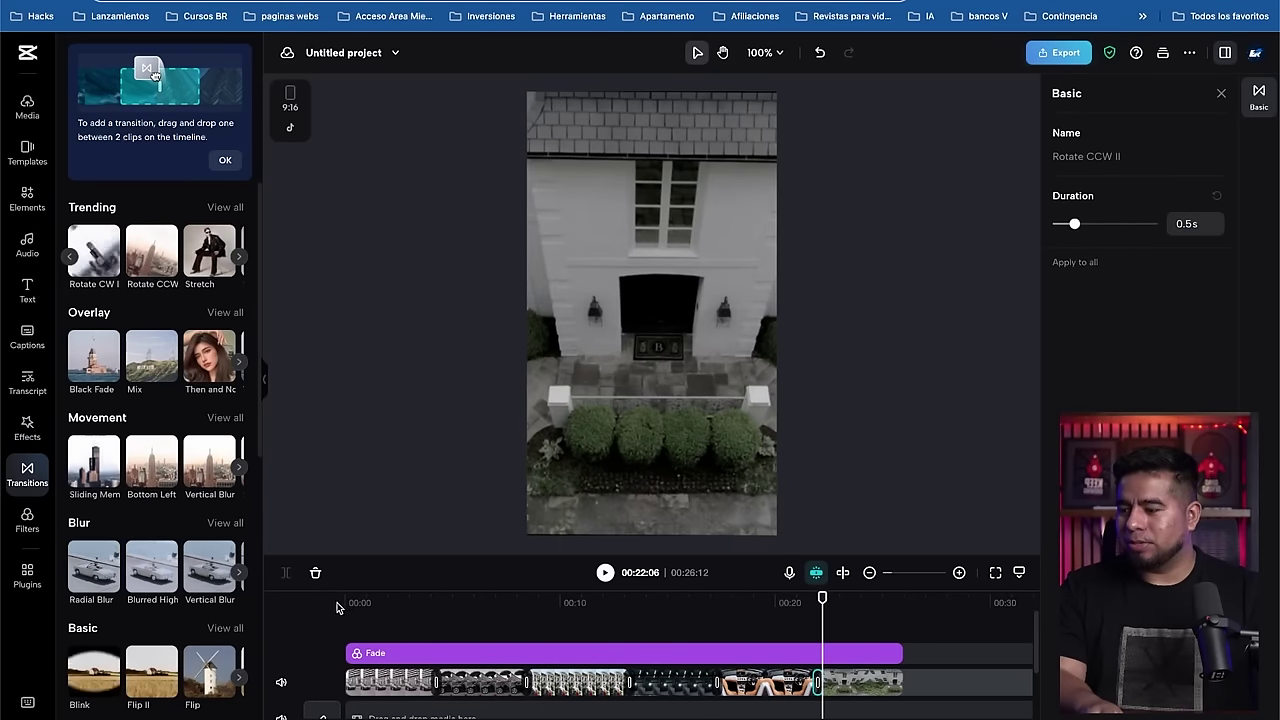
Step: Play back the sequence from near the start to check the transition between the first two clips
{"action": "left_click", "coordinate": [371, 603]}
{"action": "key", "text": "space"}
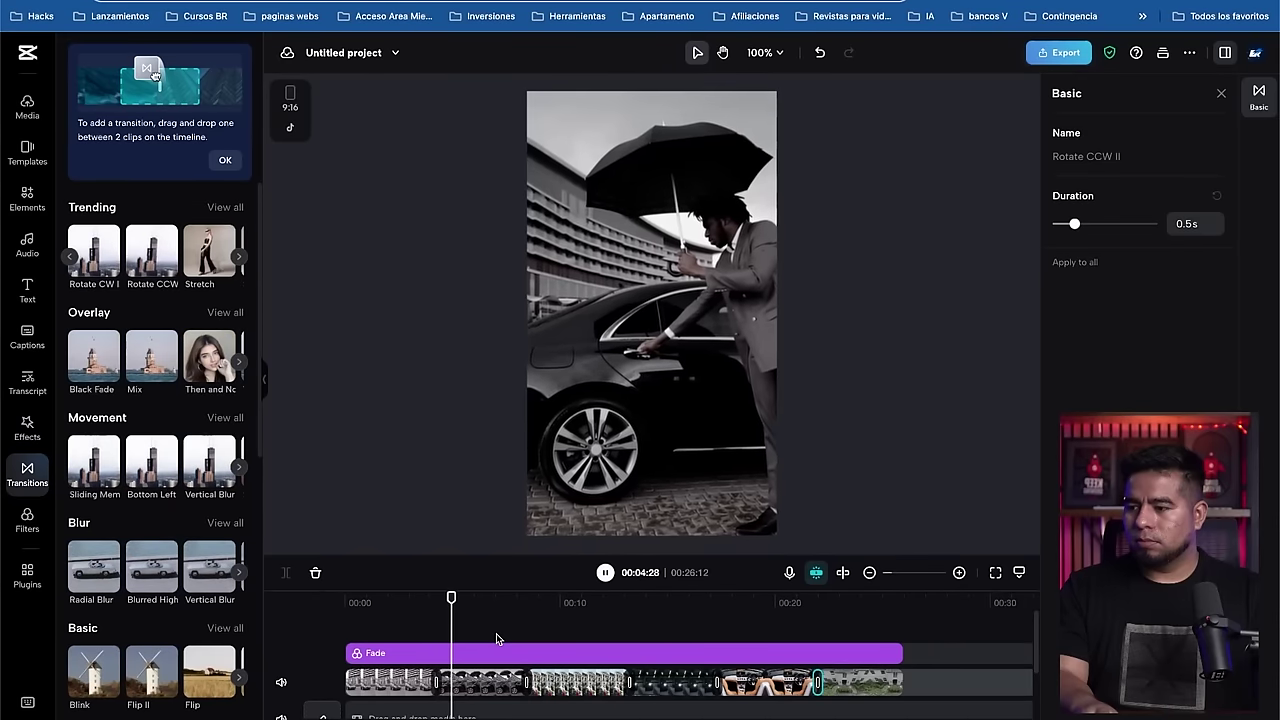
{"action": "key", "text": "space"}
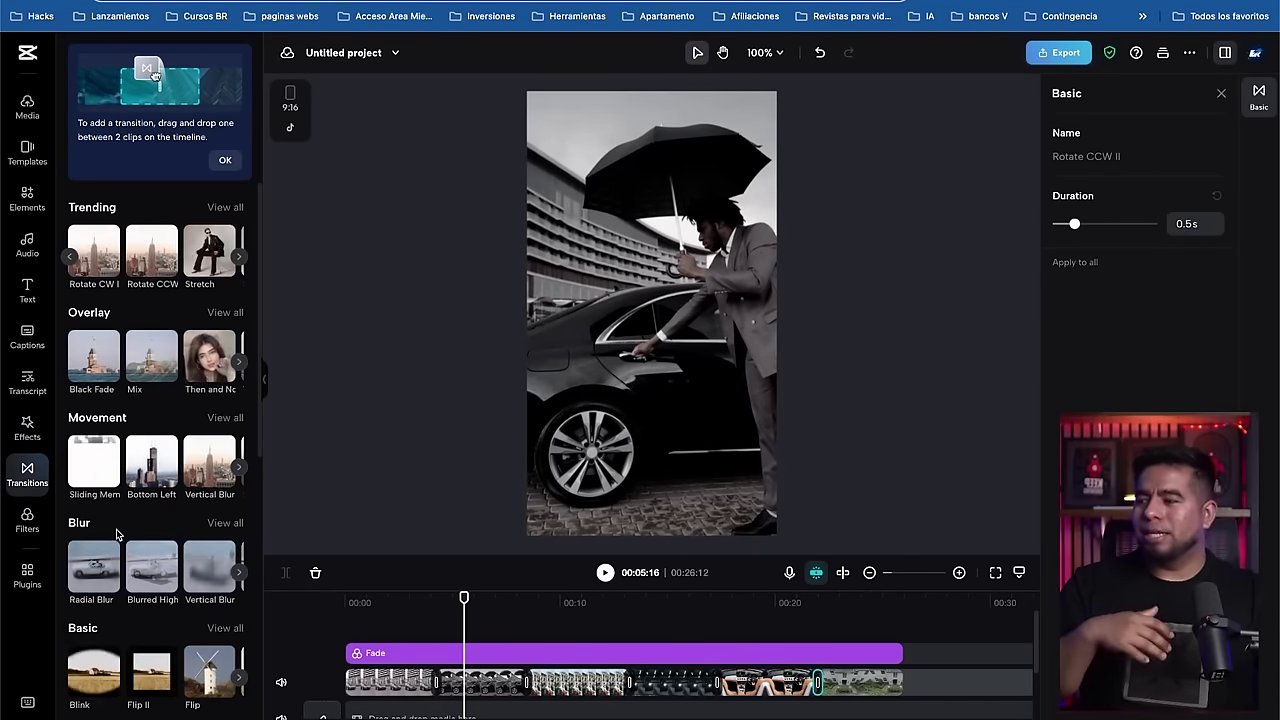
Step: Add the Fade Out video effect over the first car clip and preview it
{"action": "left_click", "coordinate": [27, 428]}
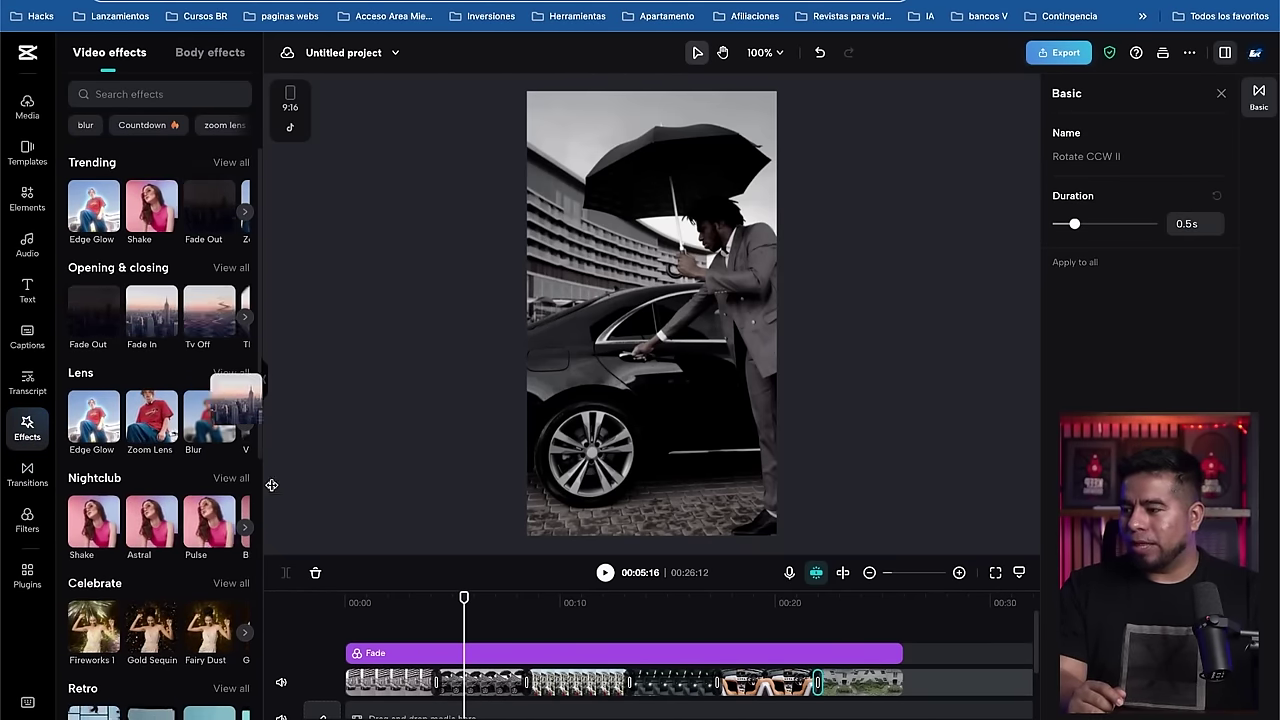
{"action": "left_click_drag", "start_coordinate": [271, 485], "coordinate": [382, 684]}
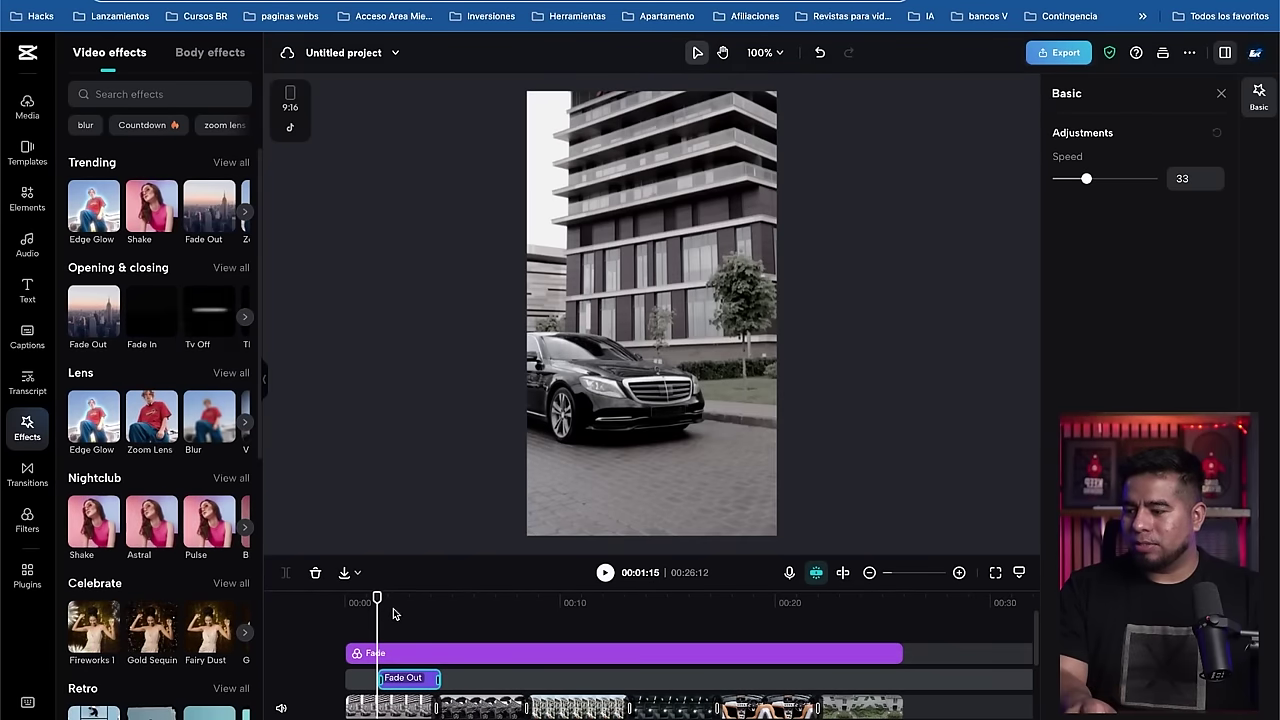
{"action": "key", "text": "space"}
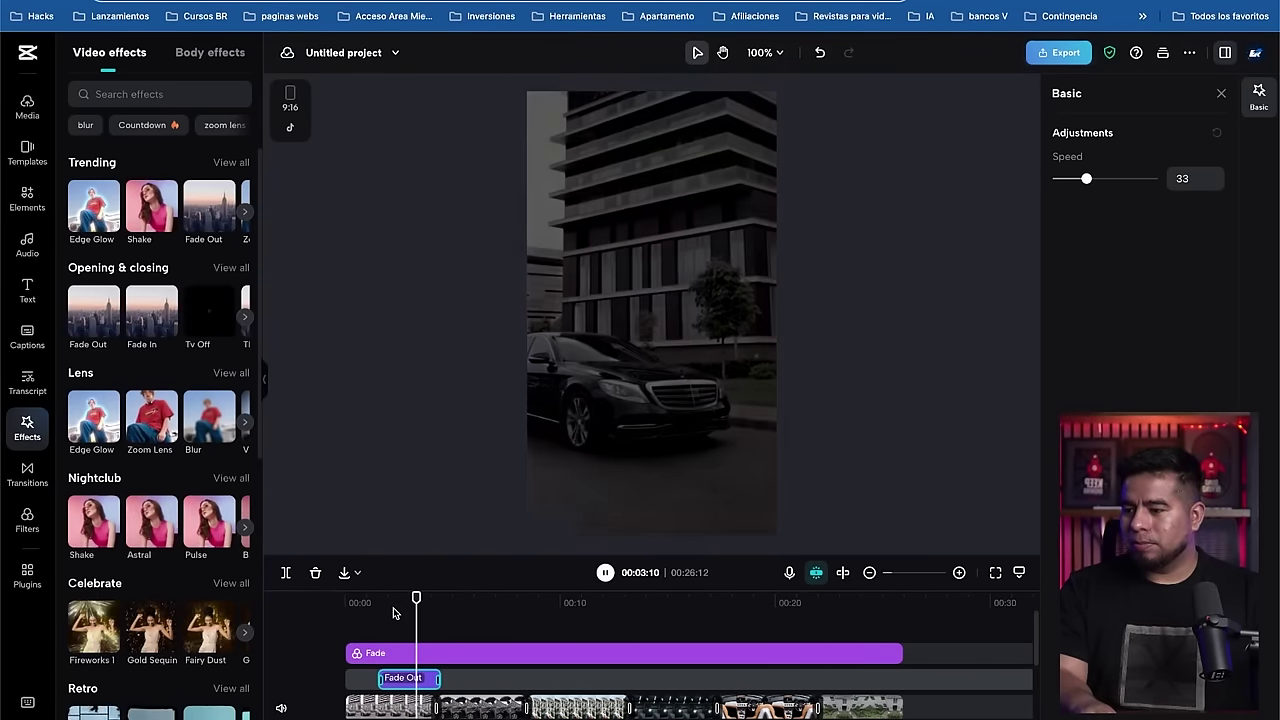
{"action": "key", "text": "space"}
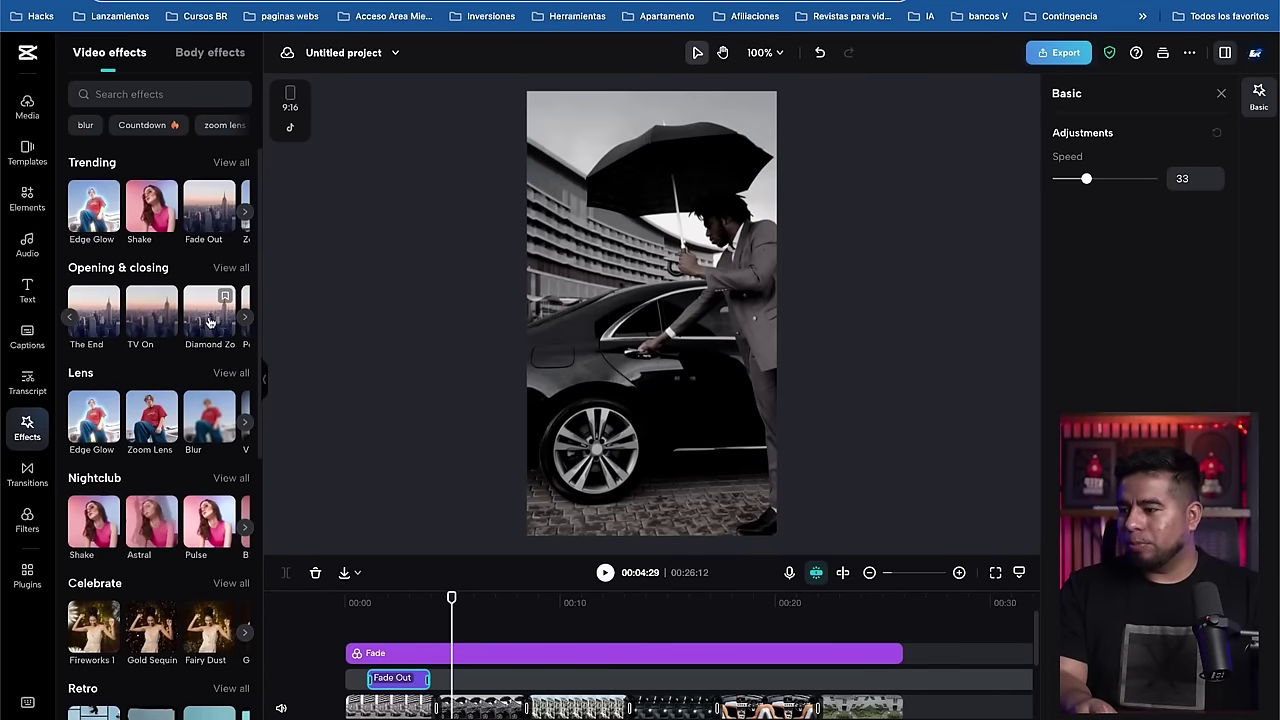
Step: Place Diamond Zoom effects over the umbrella and staircase clips, TV On over the car interior, and Astral over the final mansion clip
{"action": "left_click_drag", "start_coordinate": [205, 318], "coordinate": [500, 678]}
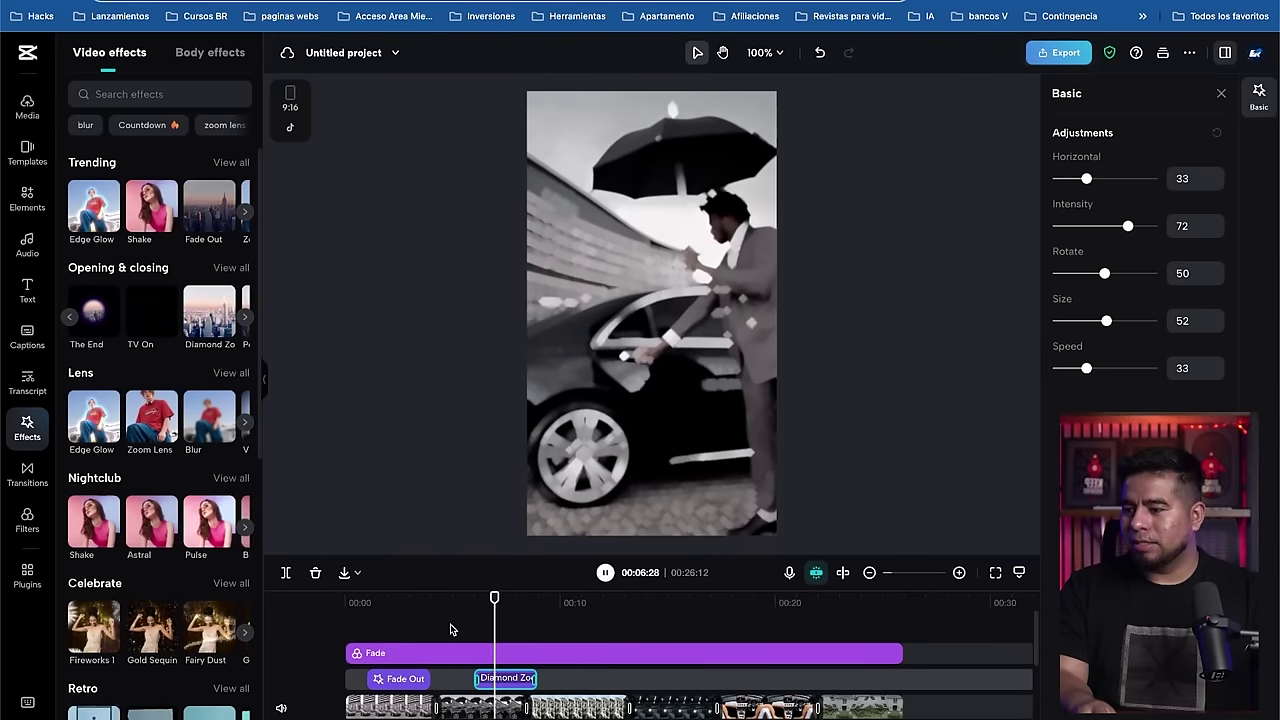
{"action": "left_click_drag", "start_coordinate": [208, 330], "coordinate": [615, 678]}
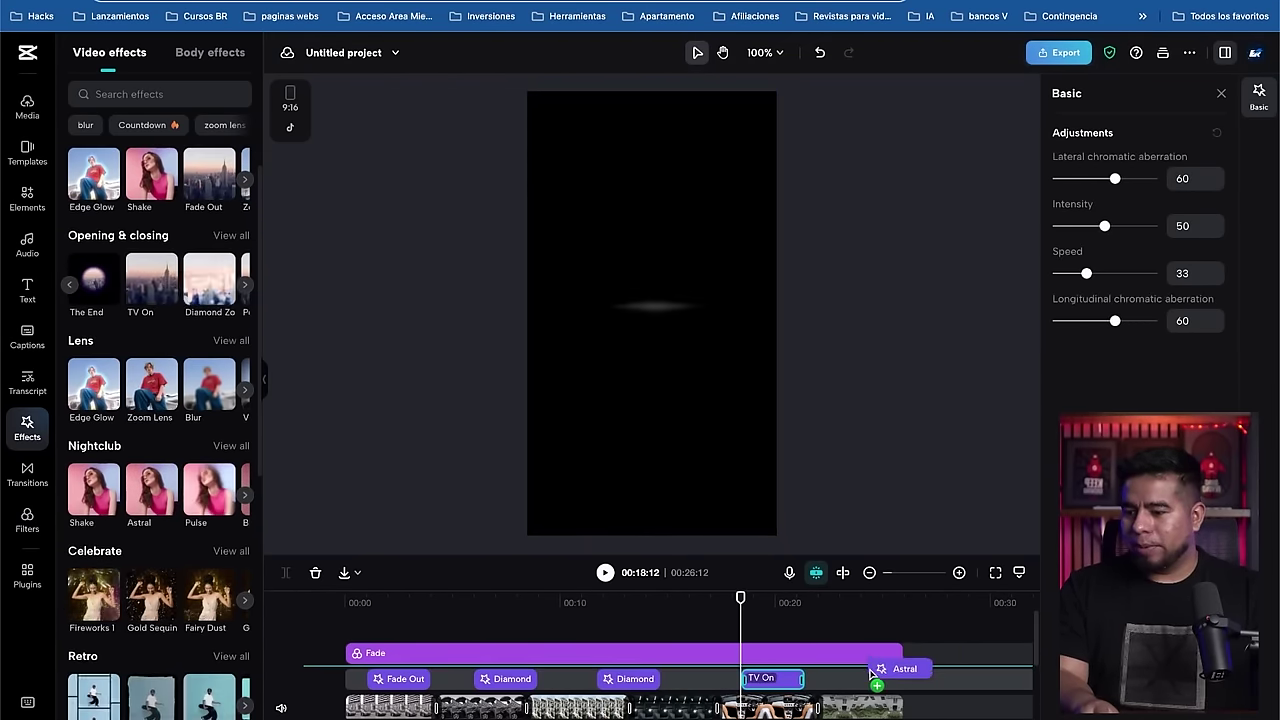
{"action": "left_click_drag", "start_coordinate": [871, 666], "coordinate": [838, 677]}
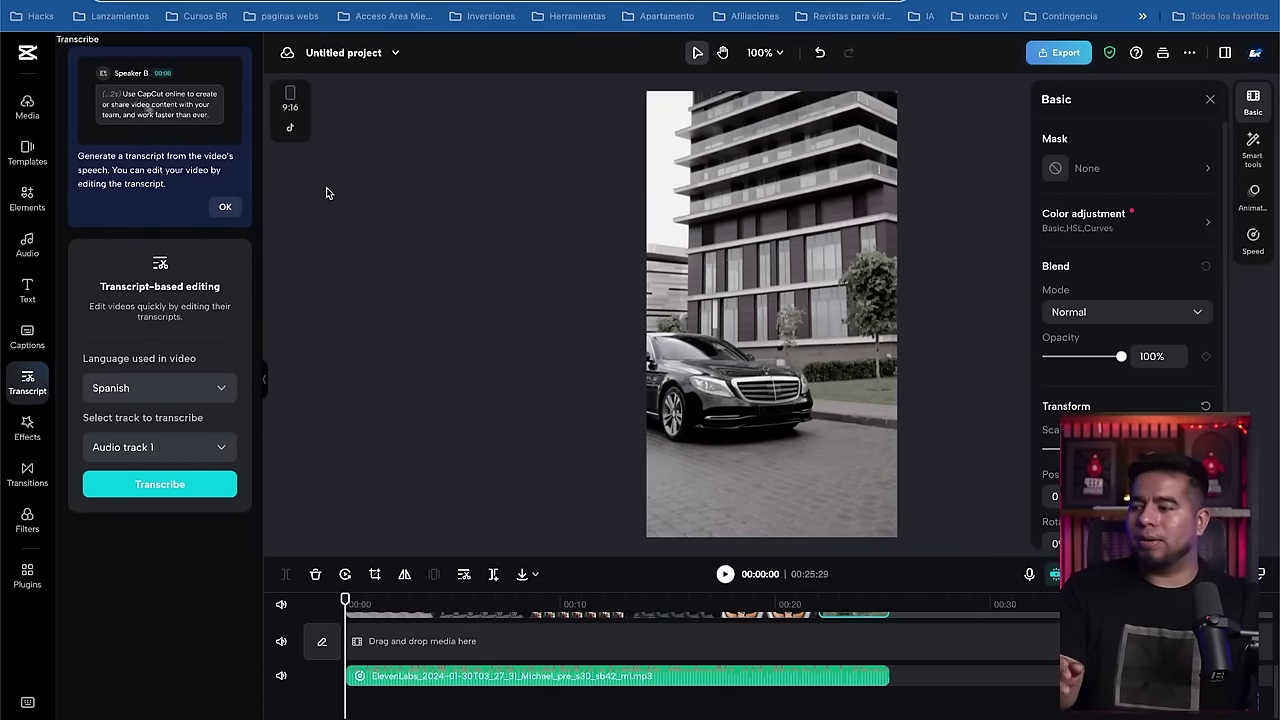
Step: Transcribe the Spanish narration on Audio track 1 and generate captions from the transcript
{"action": "left_click", "coordinate": [26, 385]}
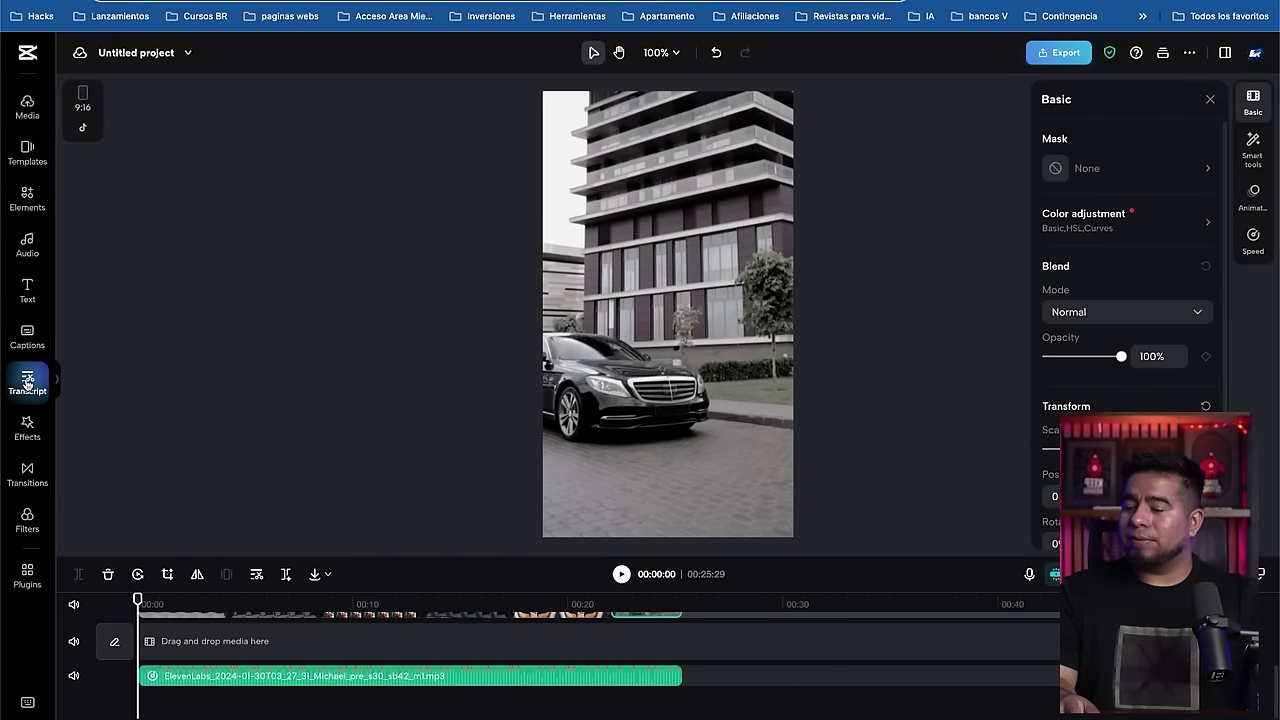
{"action": "left_click", "coordinate": [26, 385]}
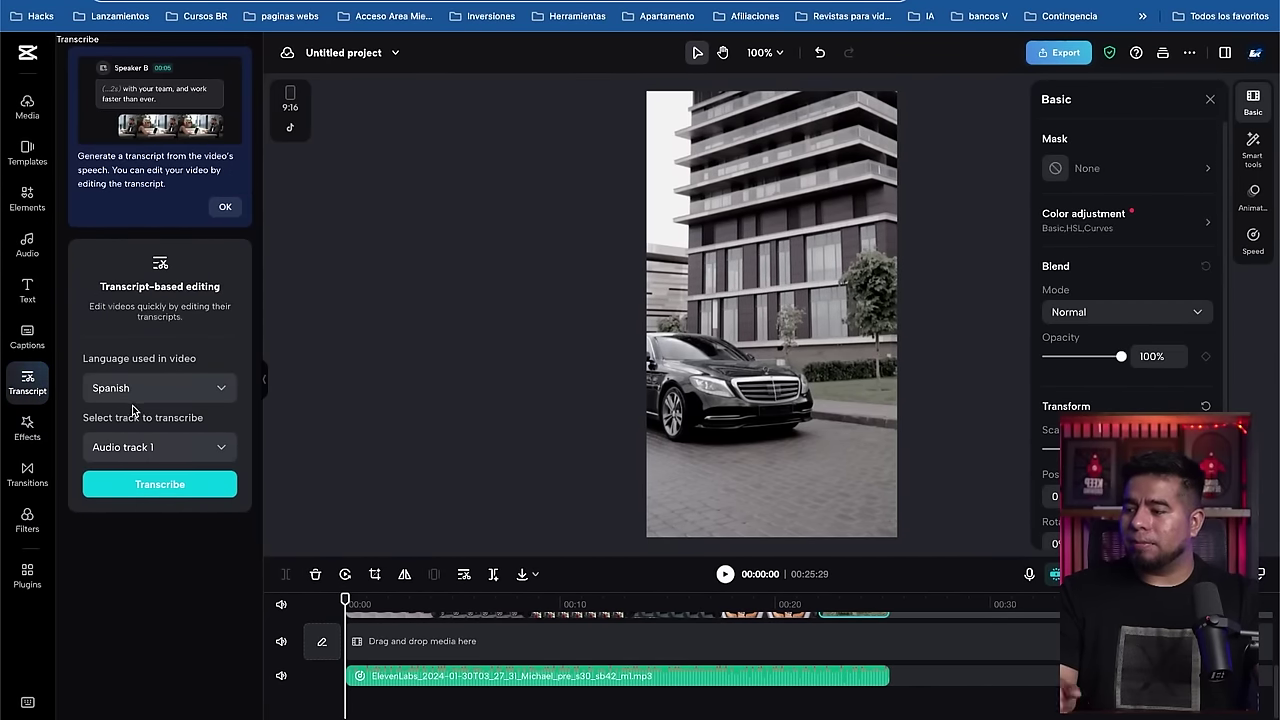
{"action": "left_click", "coordinate": [162, 447]}
{"action": "left_click", "coordinate": [178, 586]}
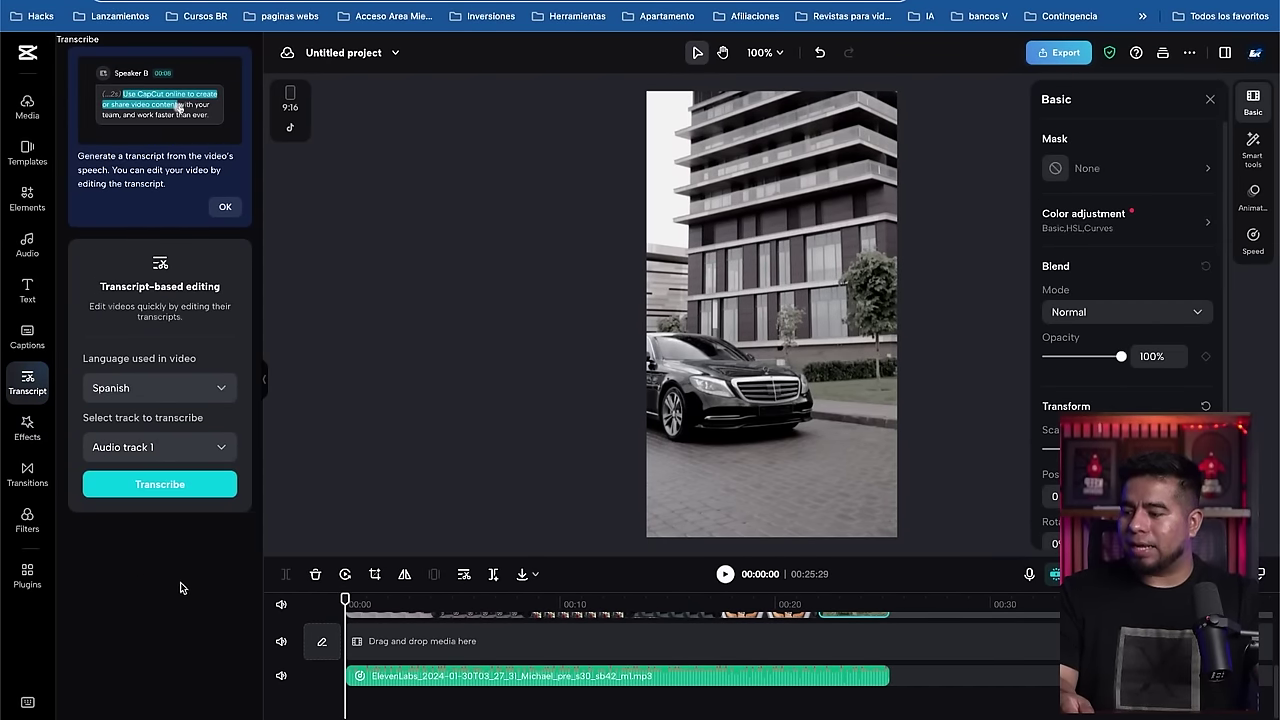
{"action": "left_click", "coordinate": [185, 486]}
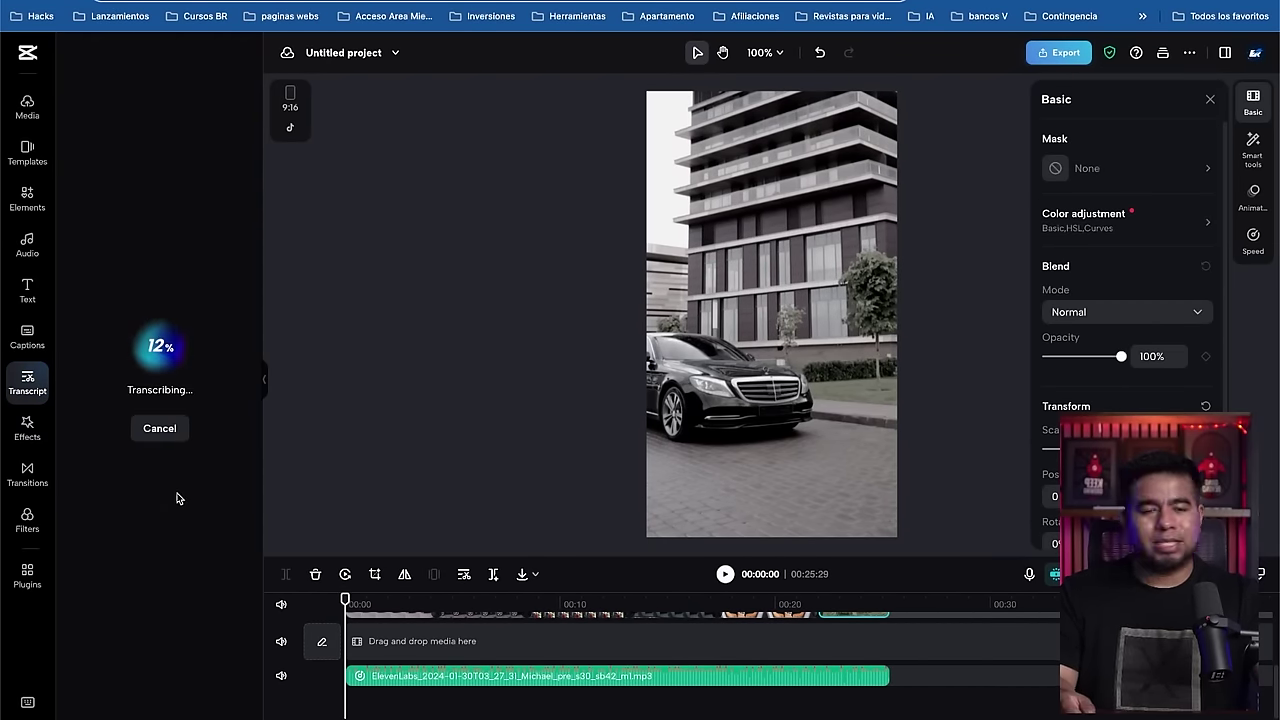
{"action": "scroll", "coordinate": [161, 477], "scroll_direction": "up", "scroll_amount": 3}
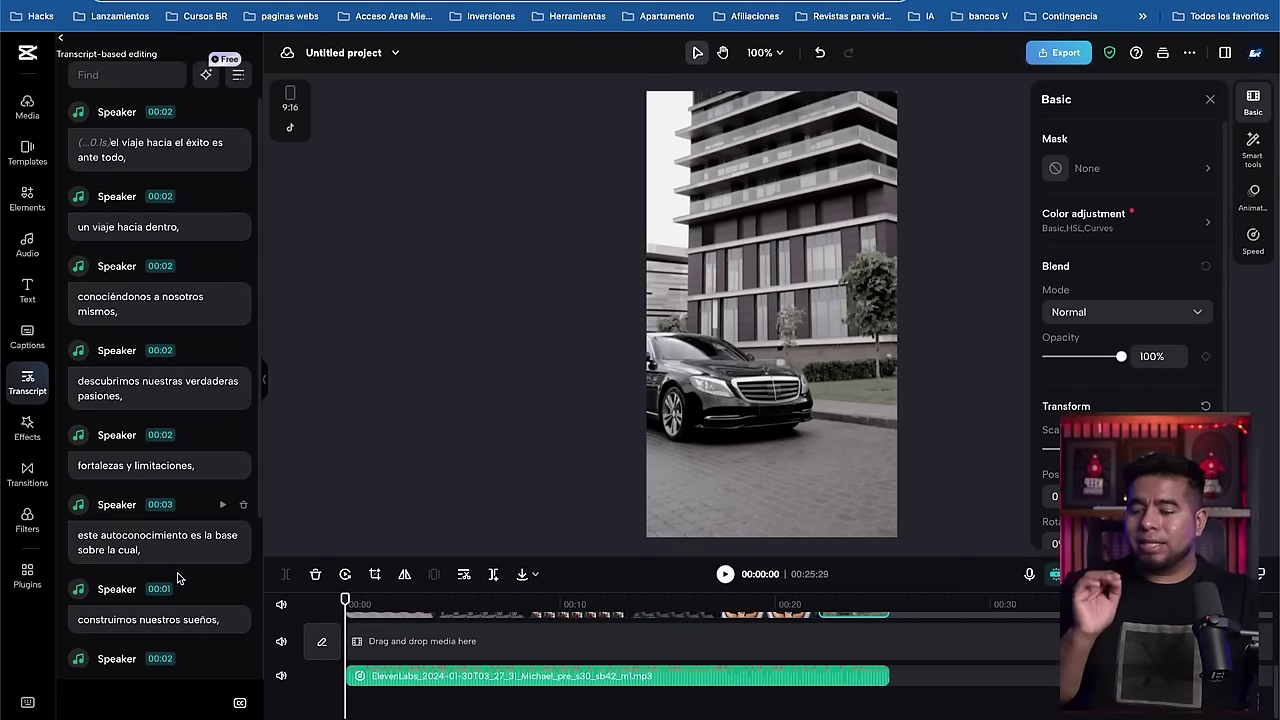
{"action": "left_click", "coordinate": [240, 705]}
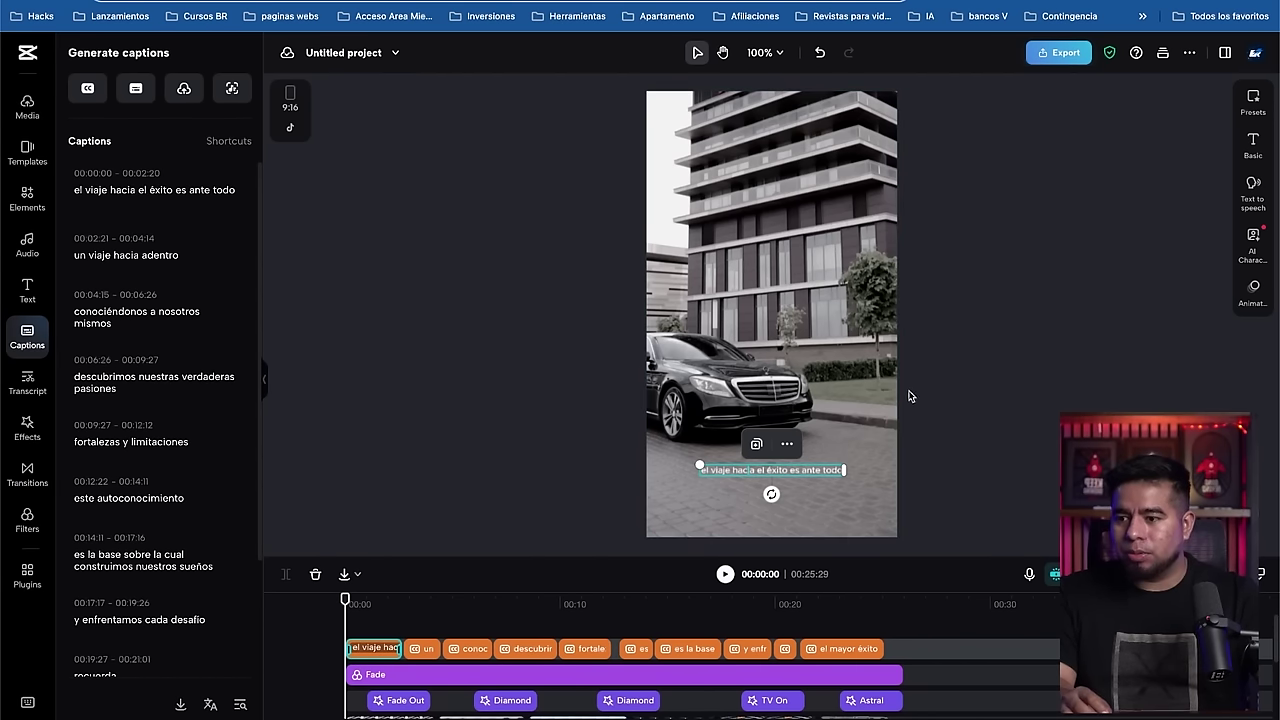
Step: Set the captions to a Montserrat Extra font at size 14 and raise them to about the middle of the frame
{"action": "left_click", "coordinate": [371, 592]}
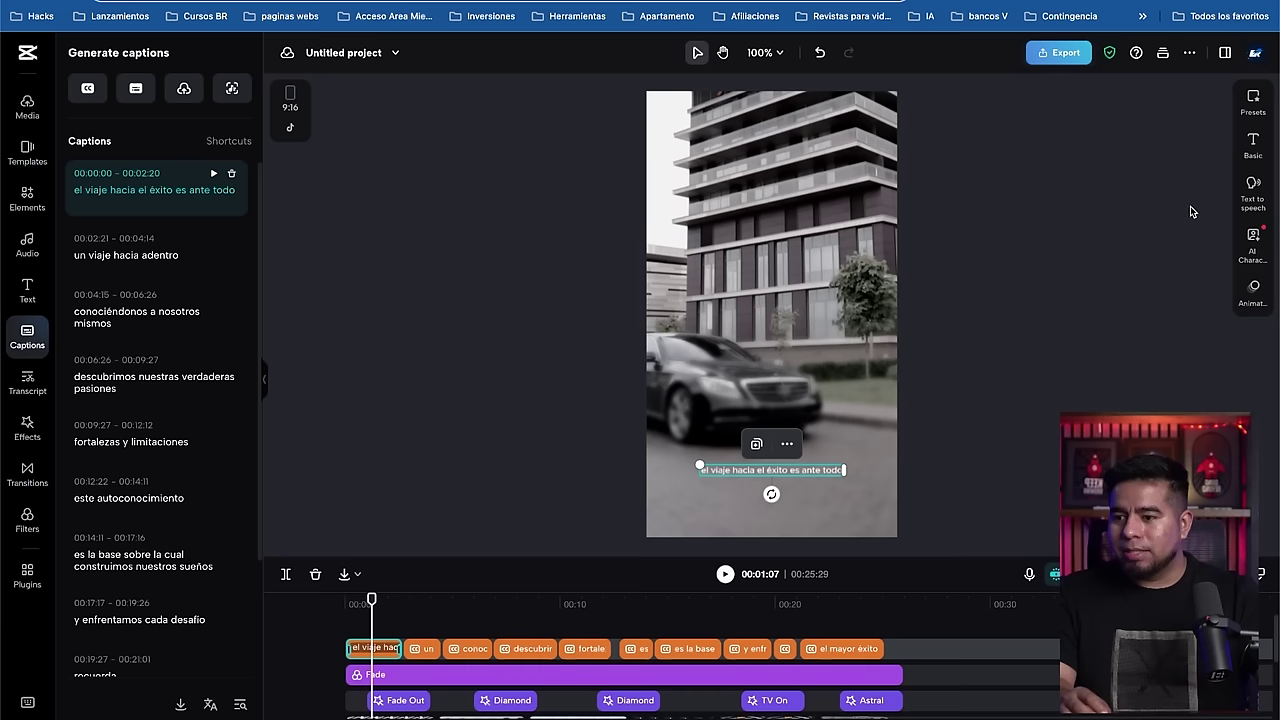
{"action": "left_click", "coordinate": [1252, 145]}
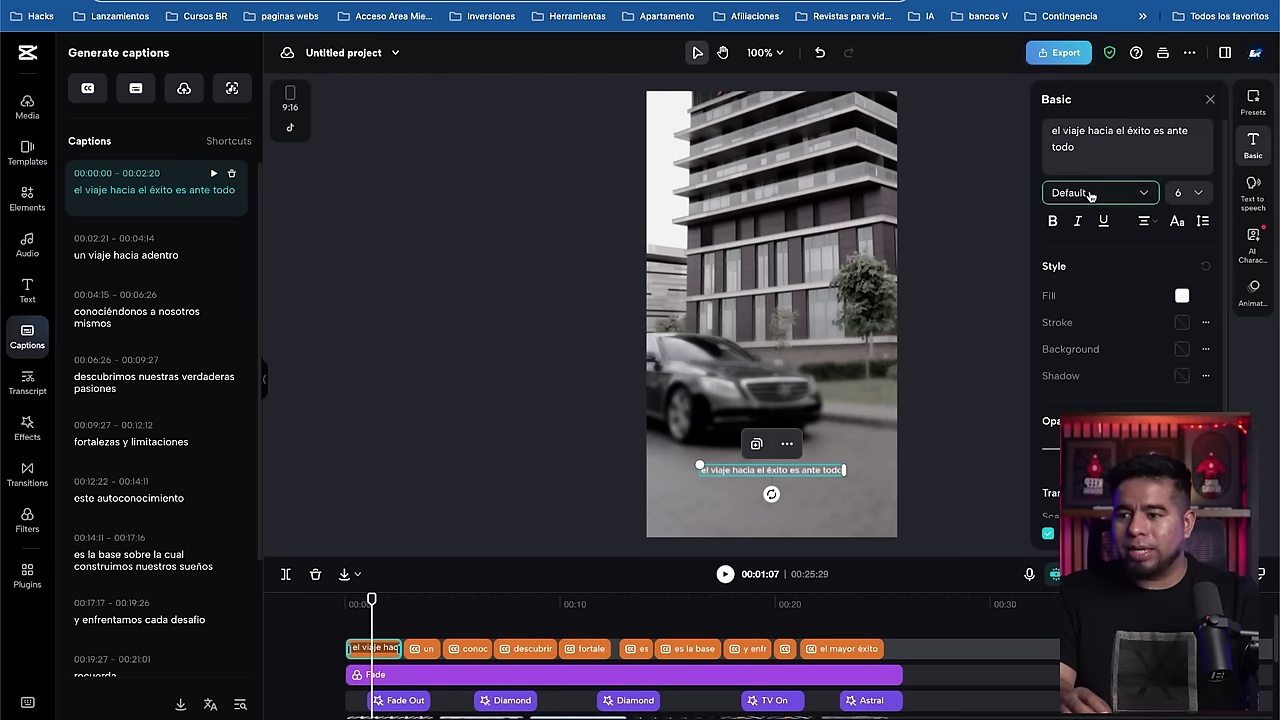
{"action": "left_click", "coordinate": [1140, 193]}
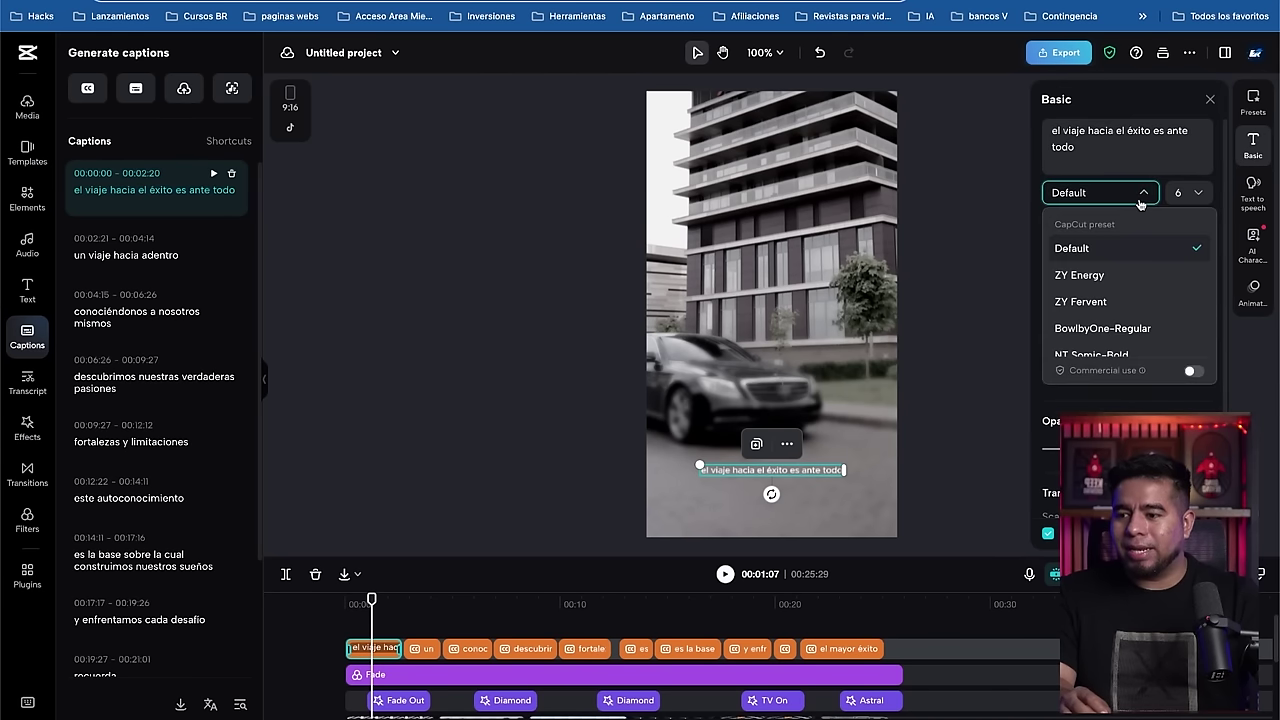
{"action": "left_click", "coordinate": [1070, 317]}
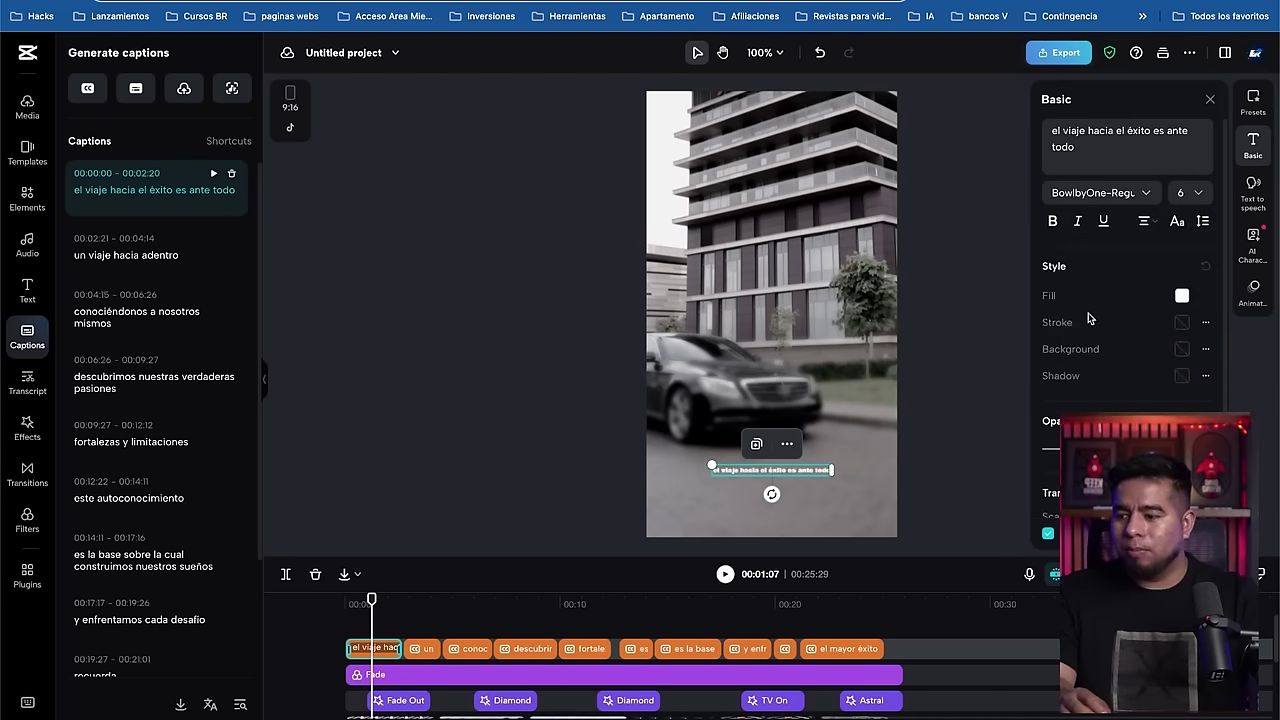
{"action": "left_click", "coordinate": [1183, 193]}
{"action": "scroll", "coordinate": [1149, 307], "scroll_direction": "down", "scroll_amount": 1}
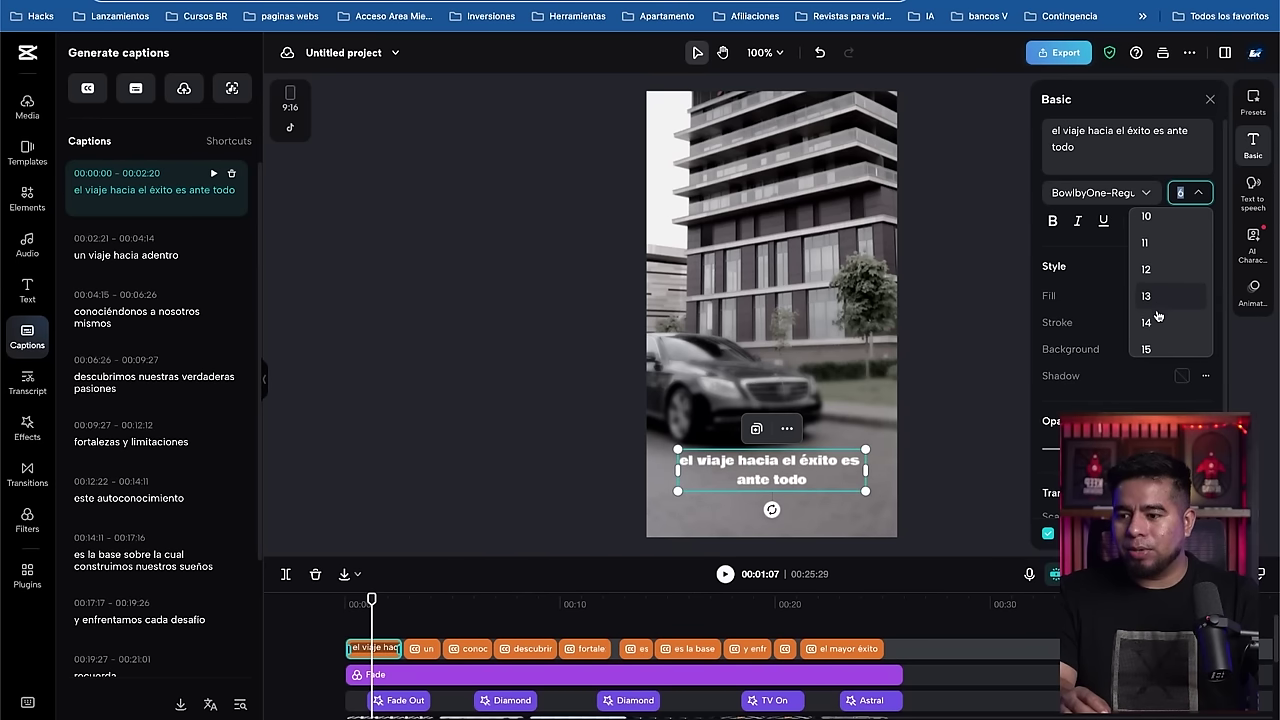
{"action": "left_click", "coordinate": [1150, 321]}
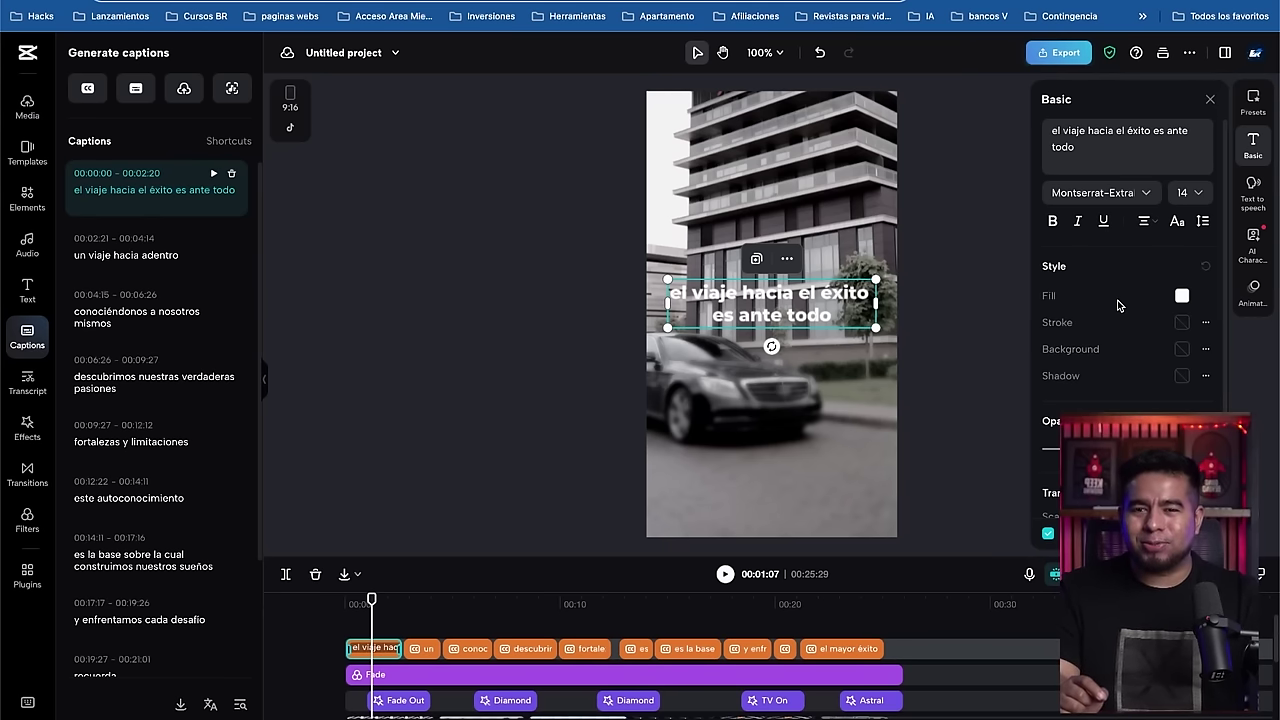
Step: Browse the caption animations, apply the Pop-up Display caption animation to all captions, and preview it from the start
{"action": "left_click", "coordinate": [1255, 291]}
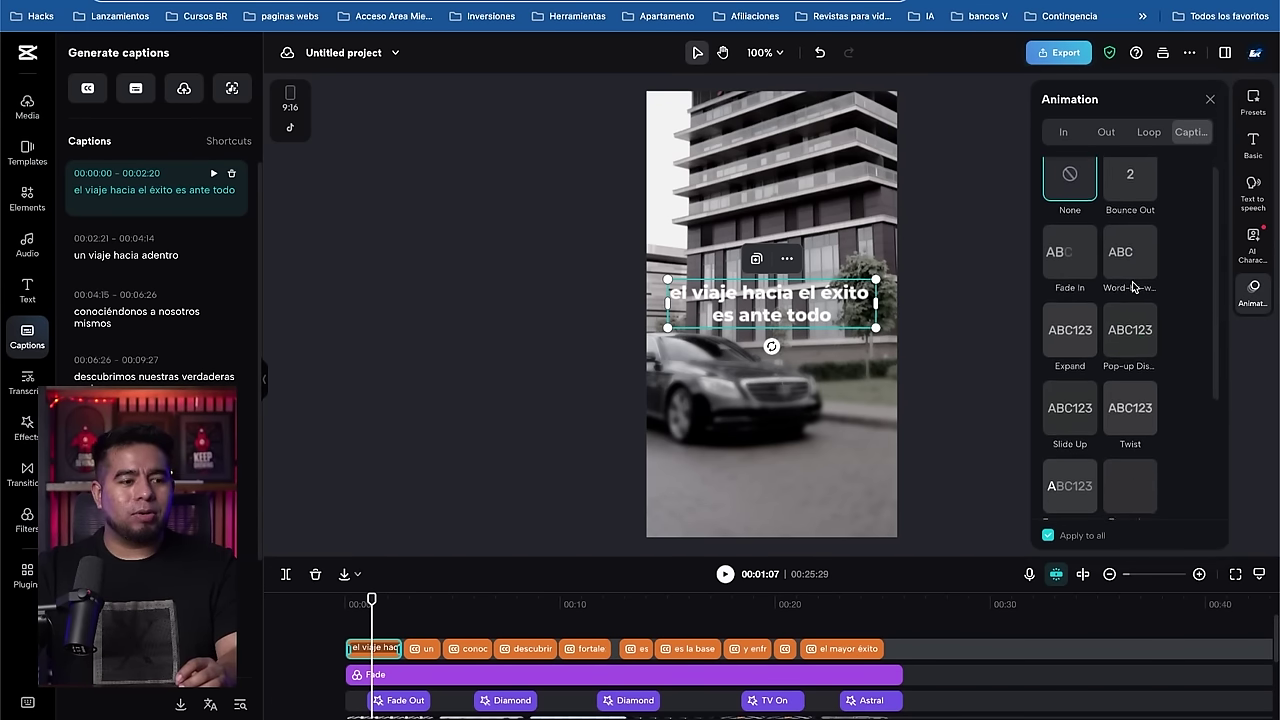
{"action": "scroll", "coordinate": [1133, 287], "scroll_direction": "down", "scroll_amount": 1}
{"action": "scroll", "coordinate": [1133, 287], "scroll_direction": "down", "scroll_amount": 3}
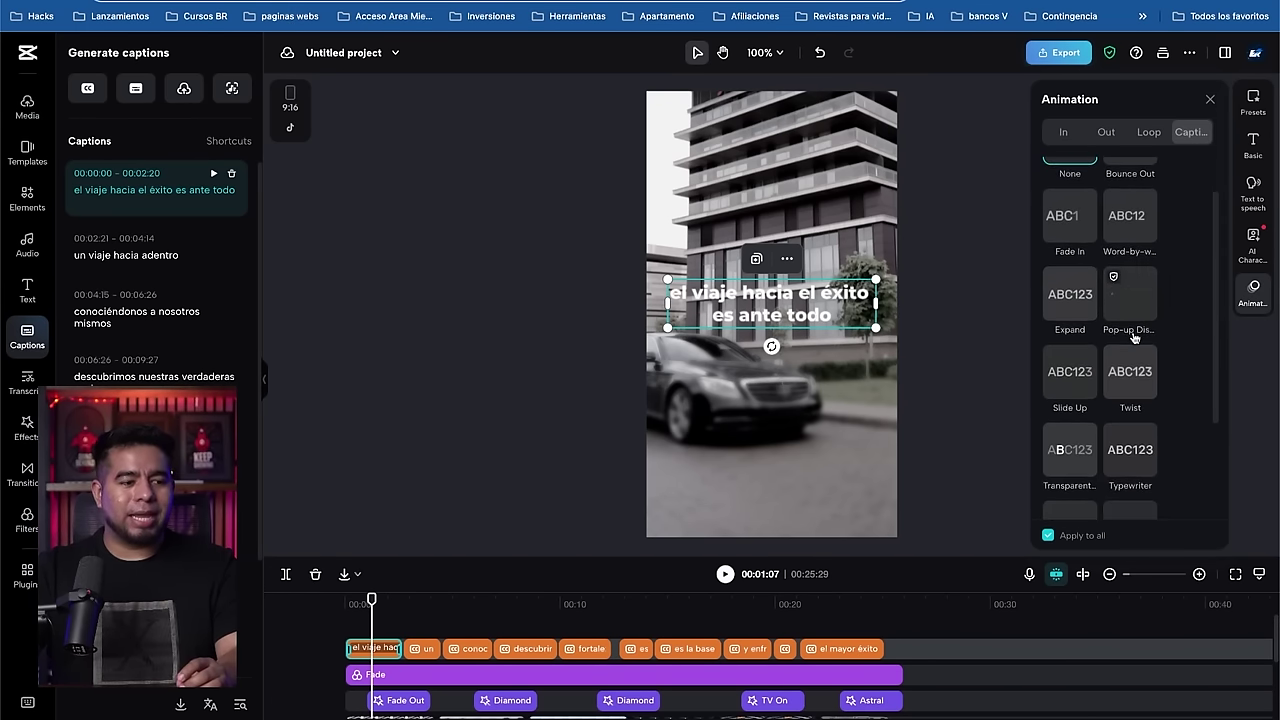
{"action": "scroll", "coordinate": [1135, 338], "scroll_direction": "down", "scroll_amount": 1}
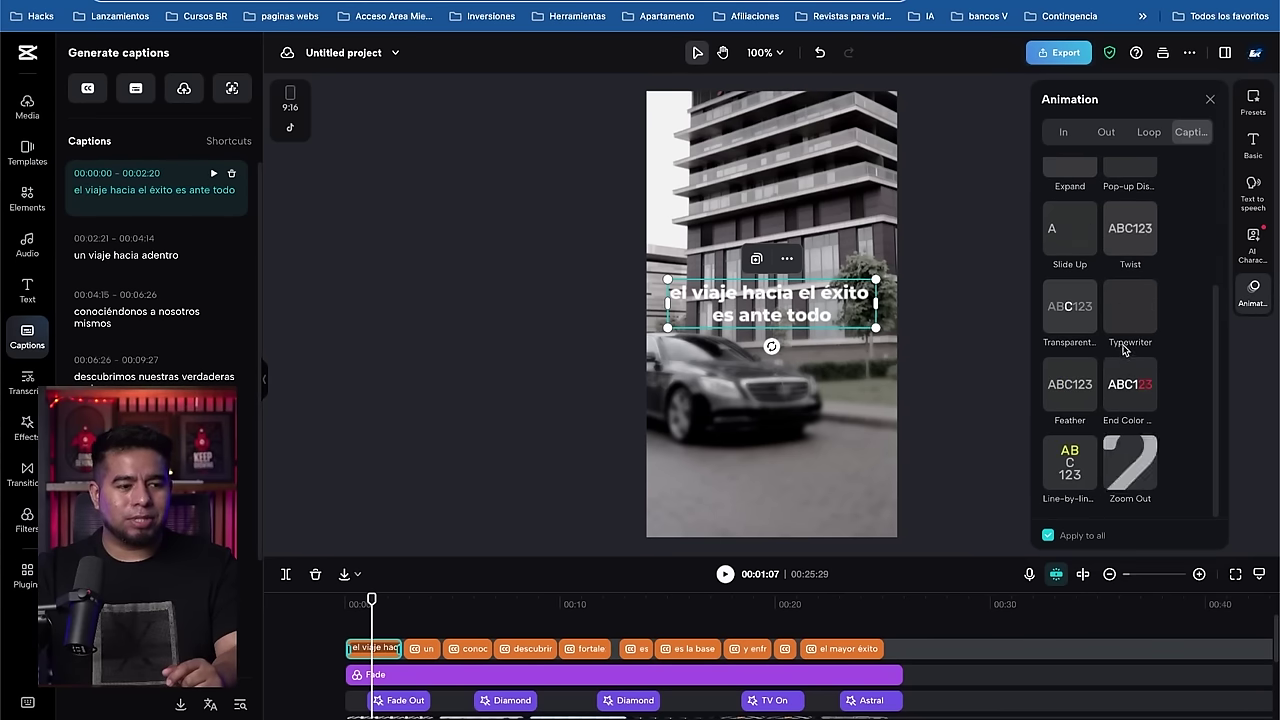
{"action": "scroll", "coordinate": [1130, 300], "scroll_direction": "up", "scroll_amount": 5}
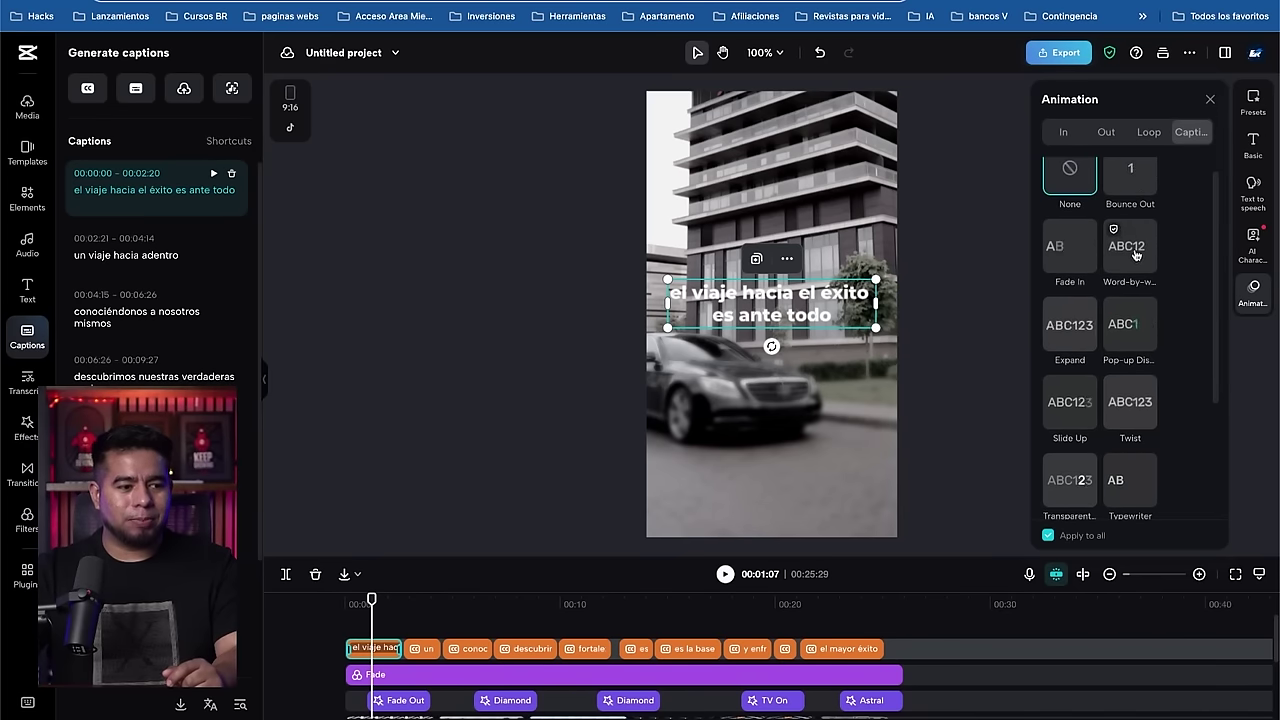
{"action": "scroll", "coordinate": [1133, 240], "scroll_direction": "down", "scroll_amount": 1}
{"action": "left_click", "coordinate": [1133, 305]}
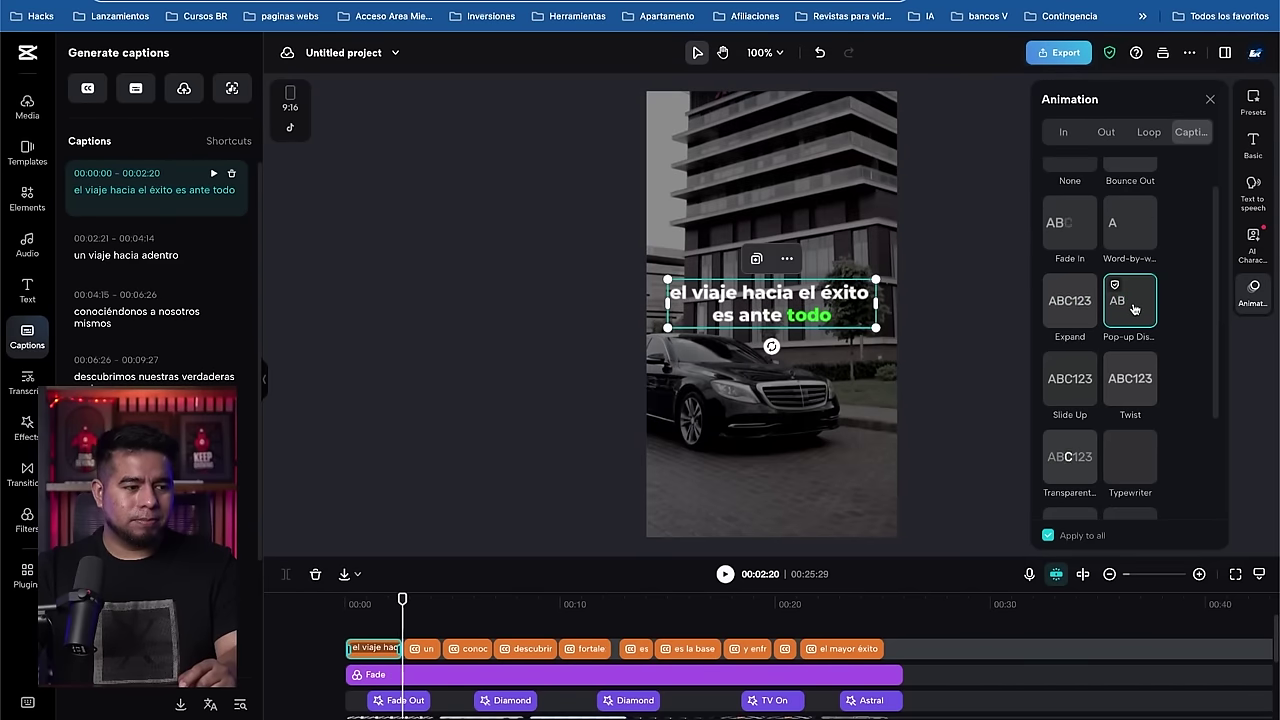
{"action": "scroll", "coordinate": [1133, 307], "scroll_direction": "down", "scroll_amount": 1}
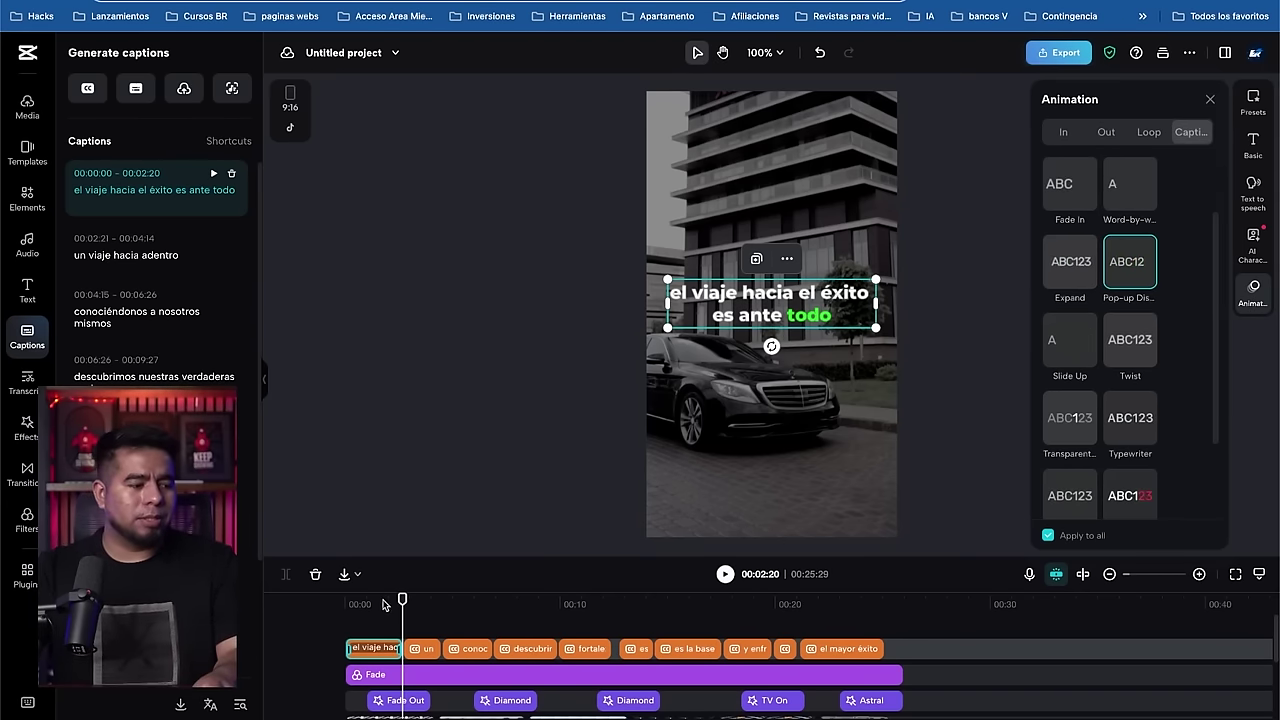
{"action": "key", "text": "space"}
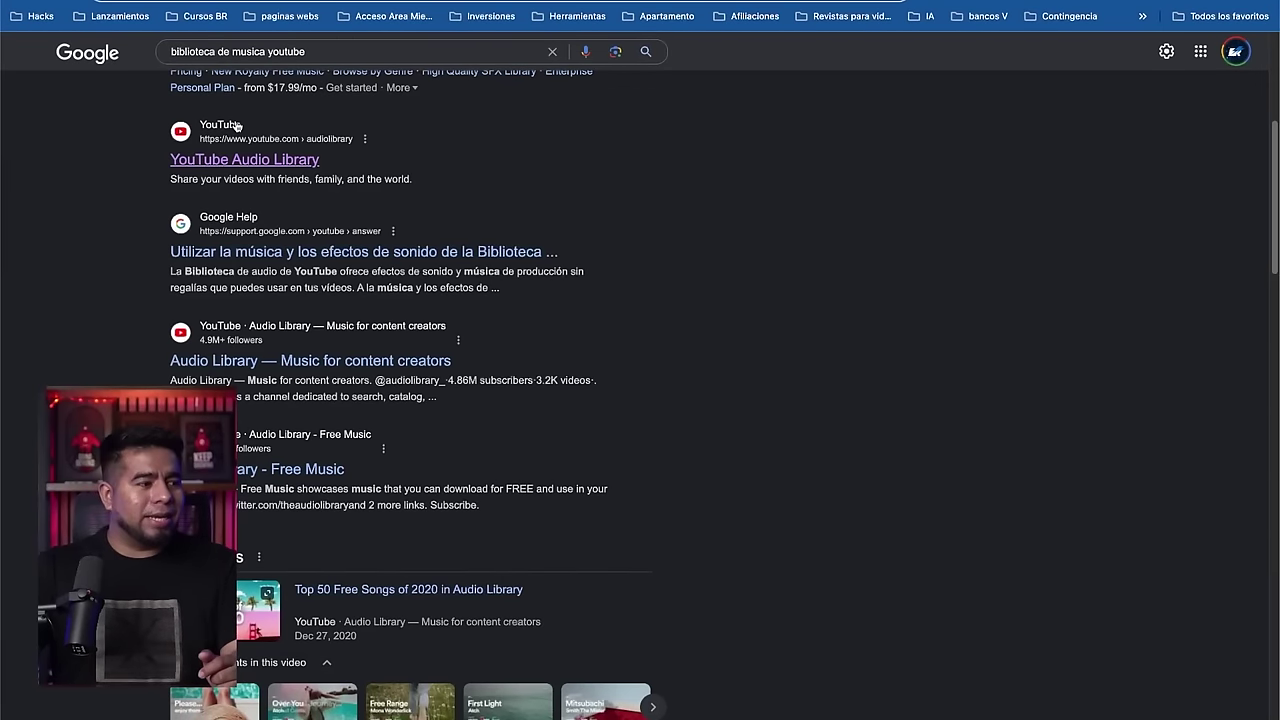
Step: Switch to the browser, open the YouTube Audio Library from the search results and filter its music by "motivation"
{"action": "scroll", "coordinate": [236, 129], "scroll_direction": "down", "scroll_amount": 1}
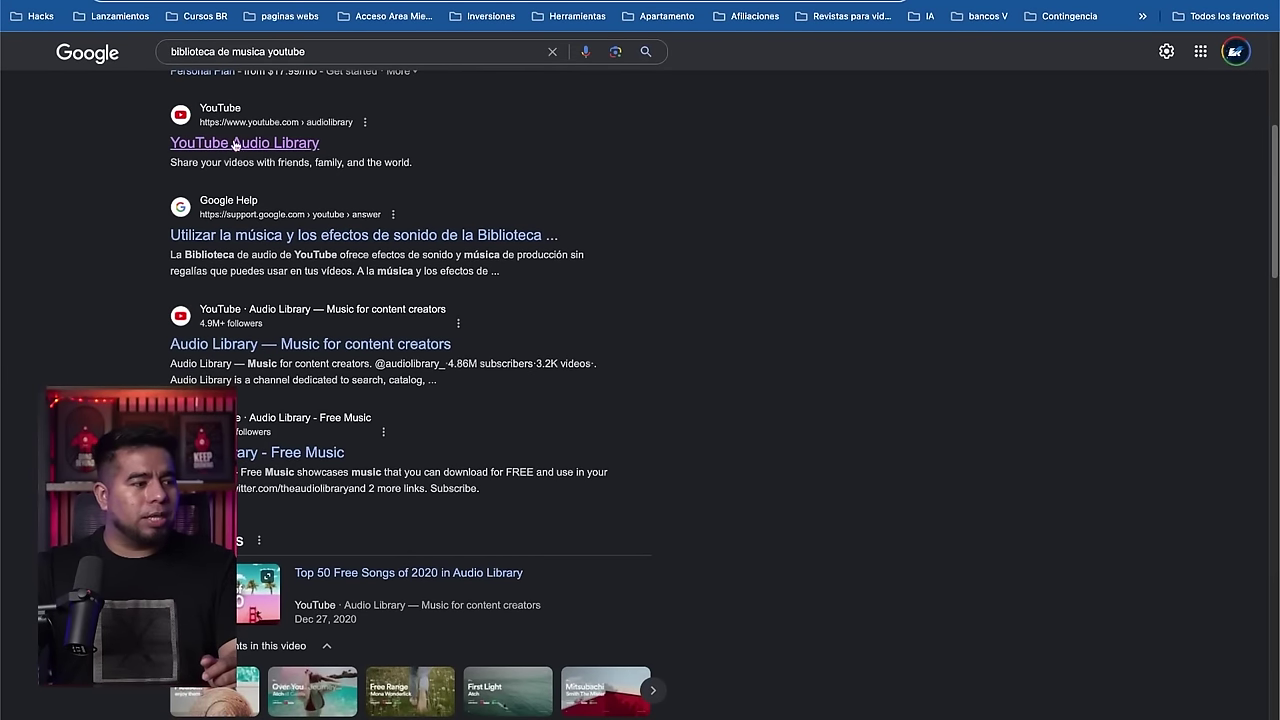
{"action": "left_click", "coordinate": [239, 147]}
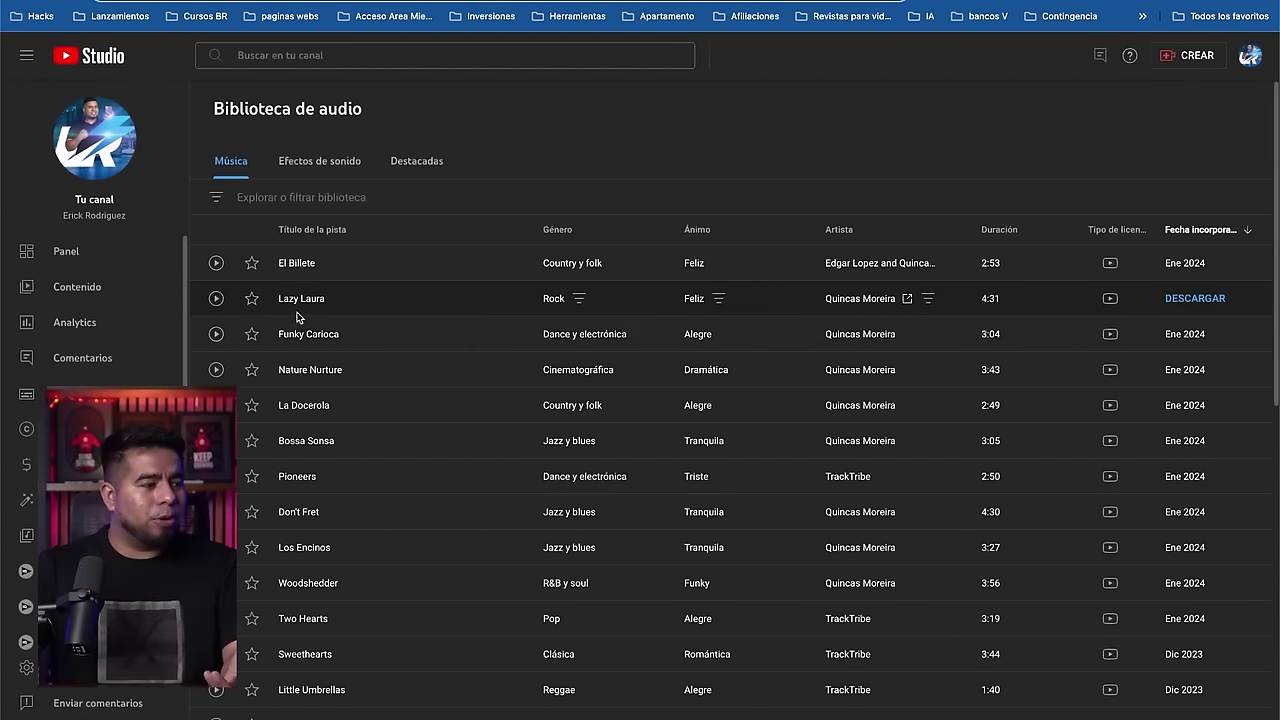
{"action": "left_click", "coordinate": [409, 163]}
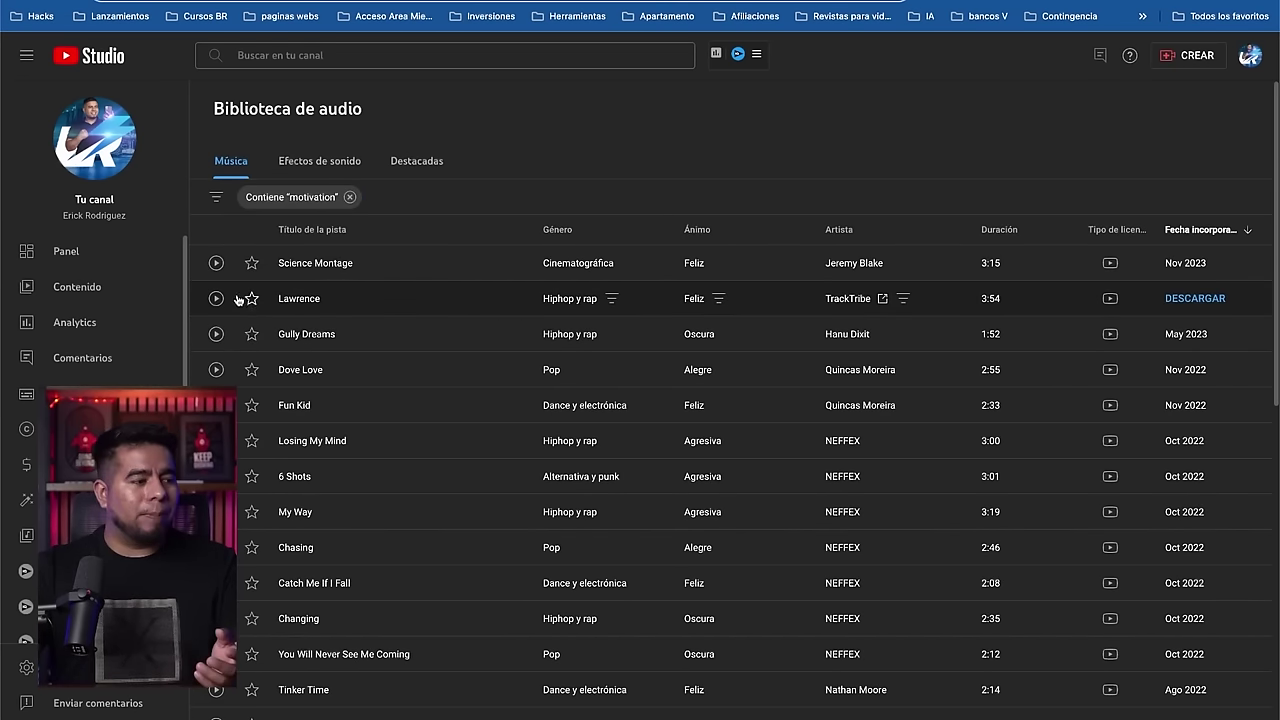
Step: Audition Science Montage and Gully Dreams in the audio library, and download Gully Dreams
{"action": "left_click", "coordinate": [217, 264]}
{"action": "left_click", "coordinate": [216, 334]}
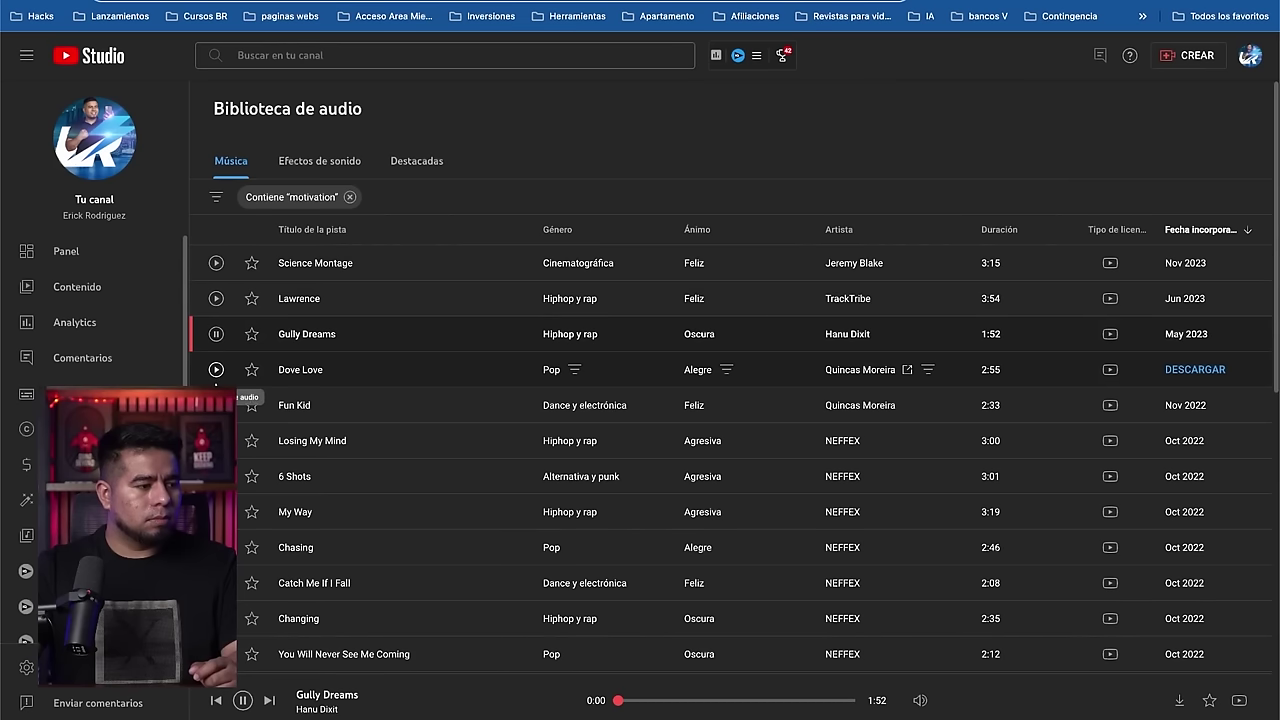
{"action": "left_click", "coordinate": [216, 335]}
{"action": "left_click", "coordinate": [1195, 334]}
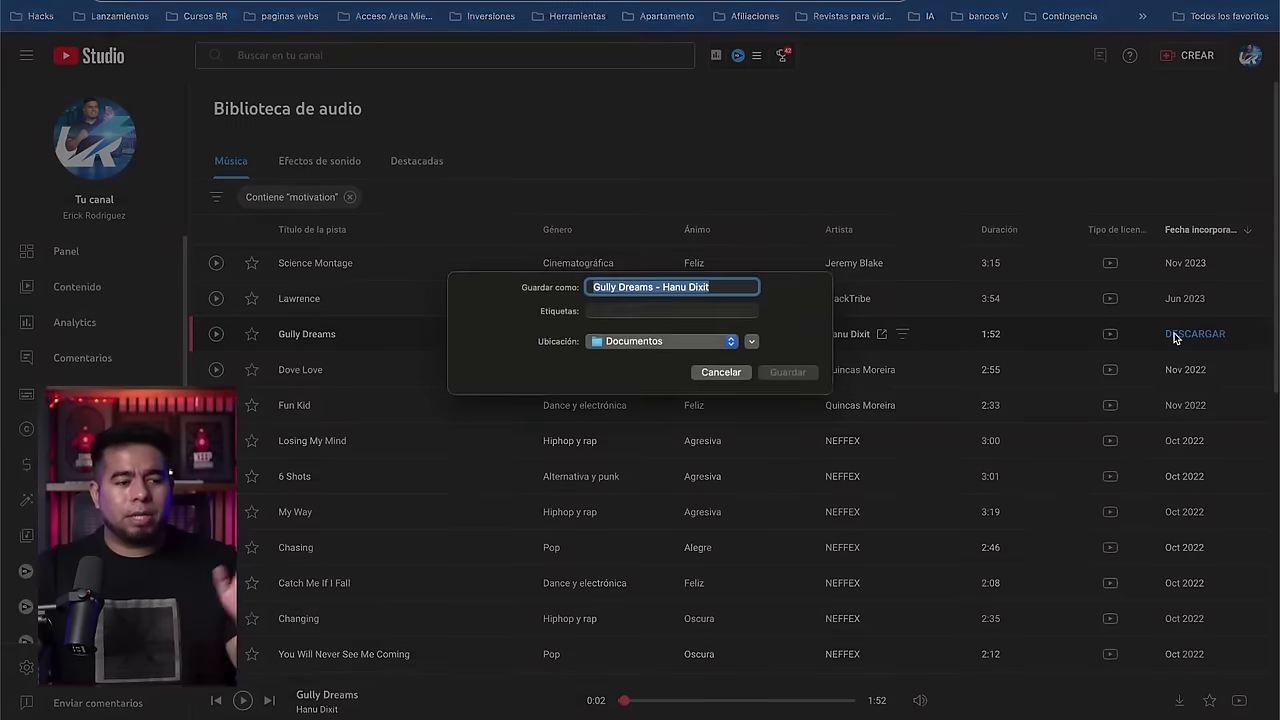
{"action": "left_click", "coordinate": [794, 377]}
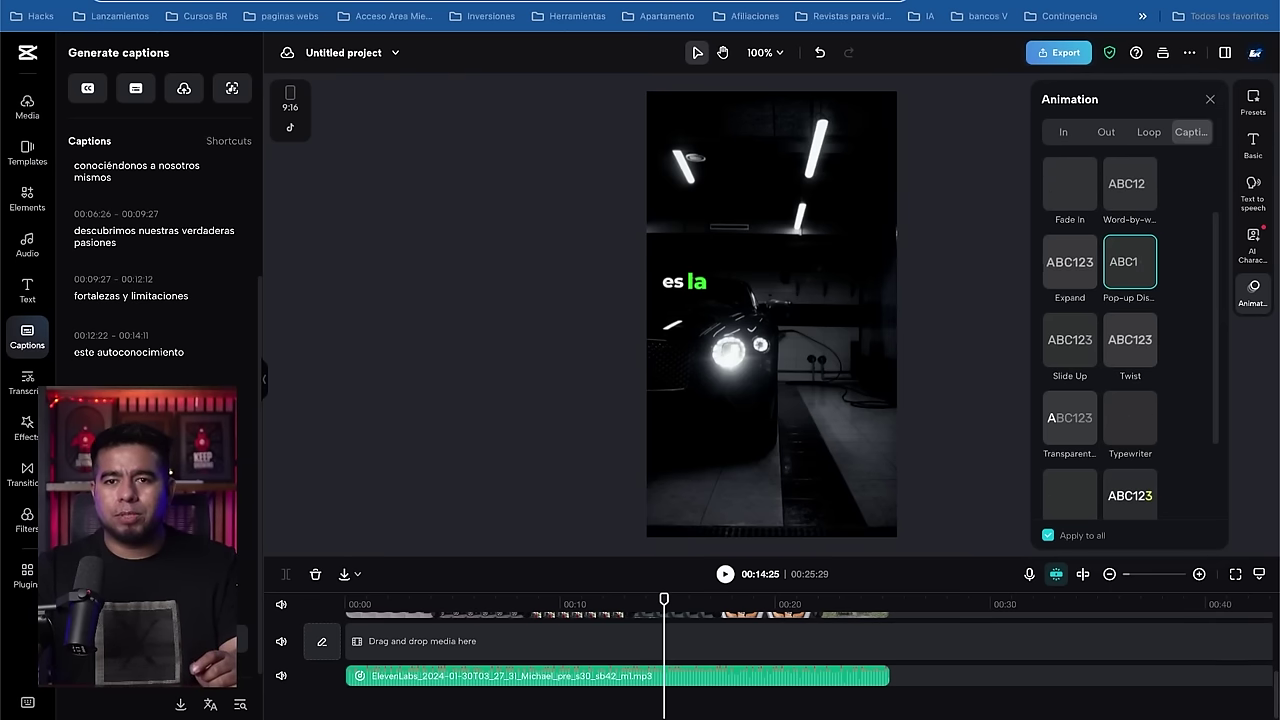
Step: Switch to CapCut, place Gully Dreams under the narration from the timeline start, and try its volume at -46.9 dB
{"action": "left_click_drag", "start_coordinate": [697, 52], "coordinate": [628, 650]}
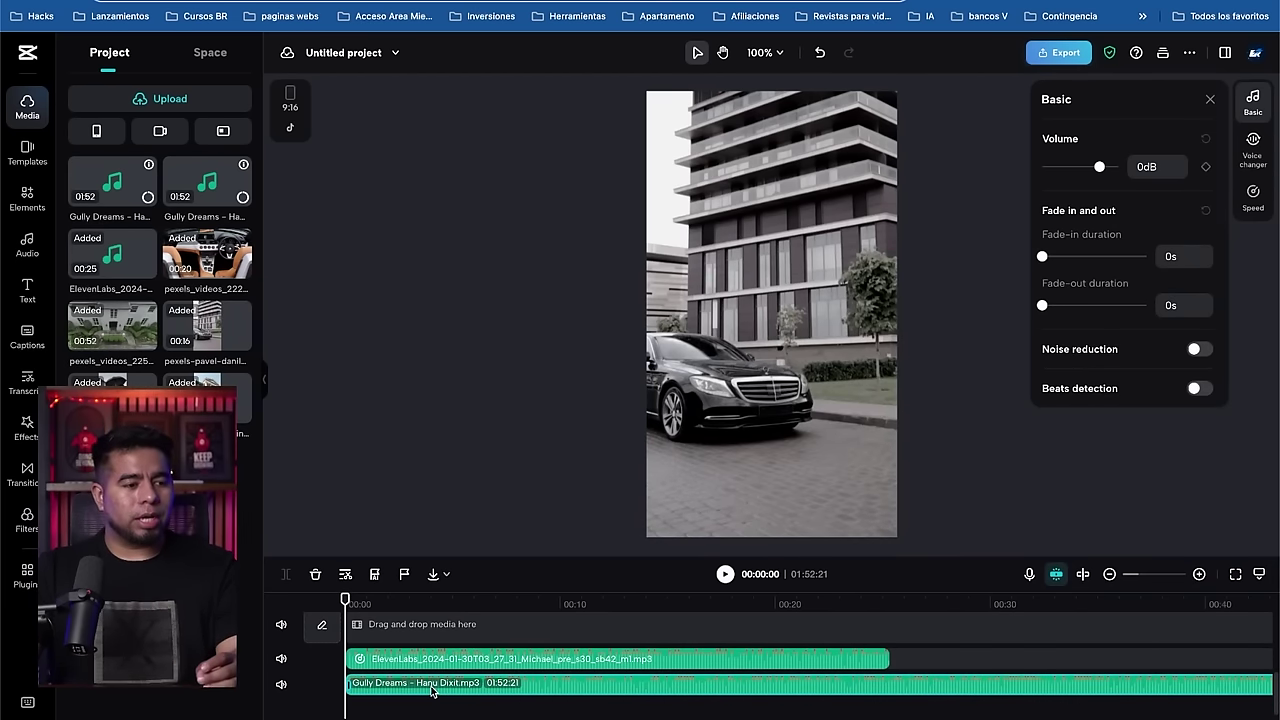
{"action": "left_click_drag", "start_coordinate": [1098, 170], "coordinate": [1060, 171]}
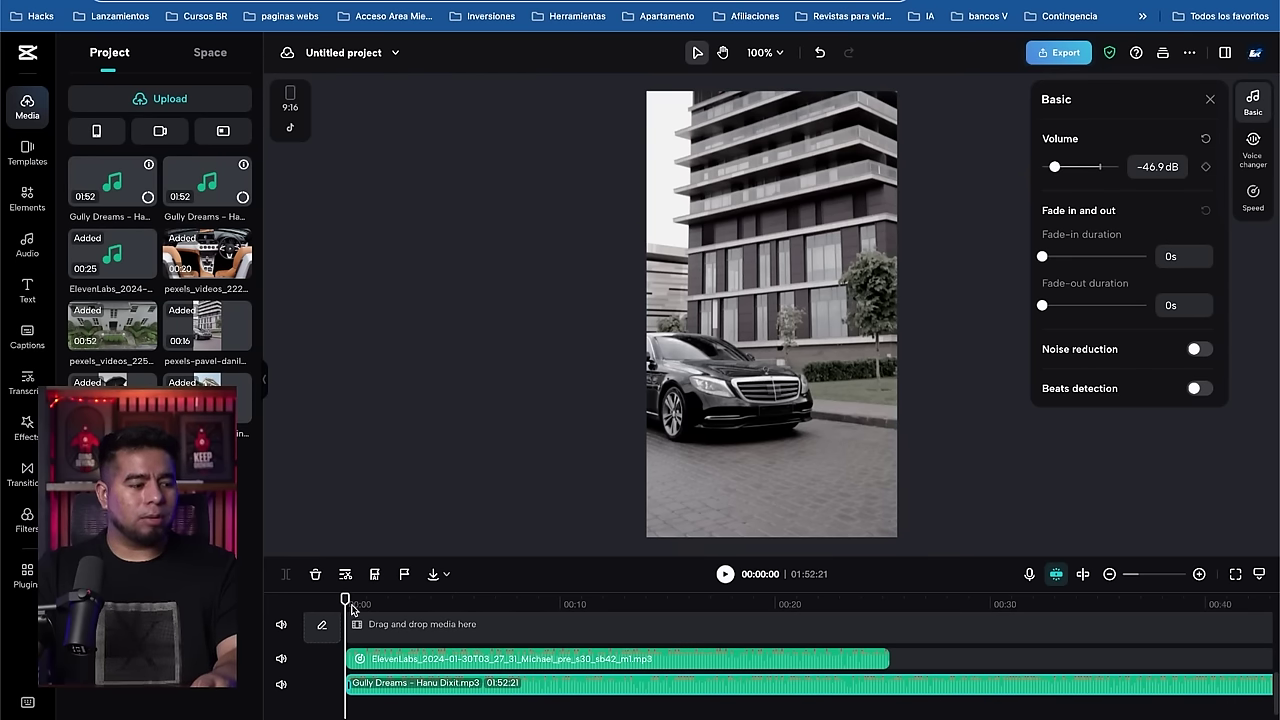
{"action": "key", "text": "space"}
Step: Set the background music's volume to -22 dB and play back the short
{"action": "left_click_drag", "start_coordinate": [1054, 167], "coordinate": [1079, 167]}
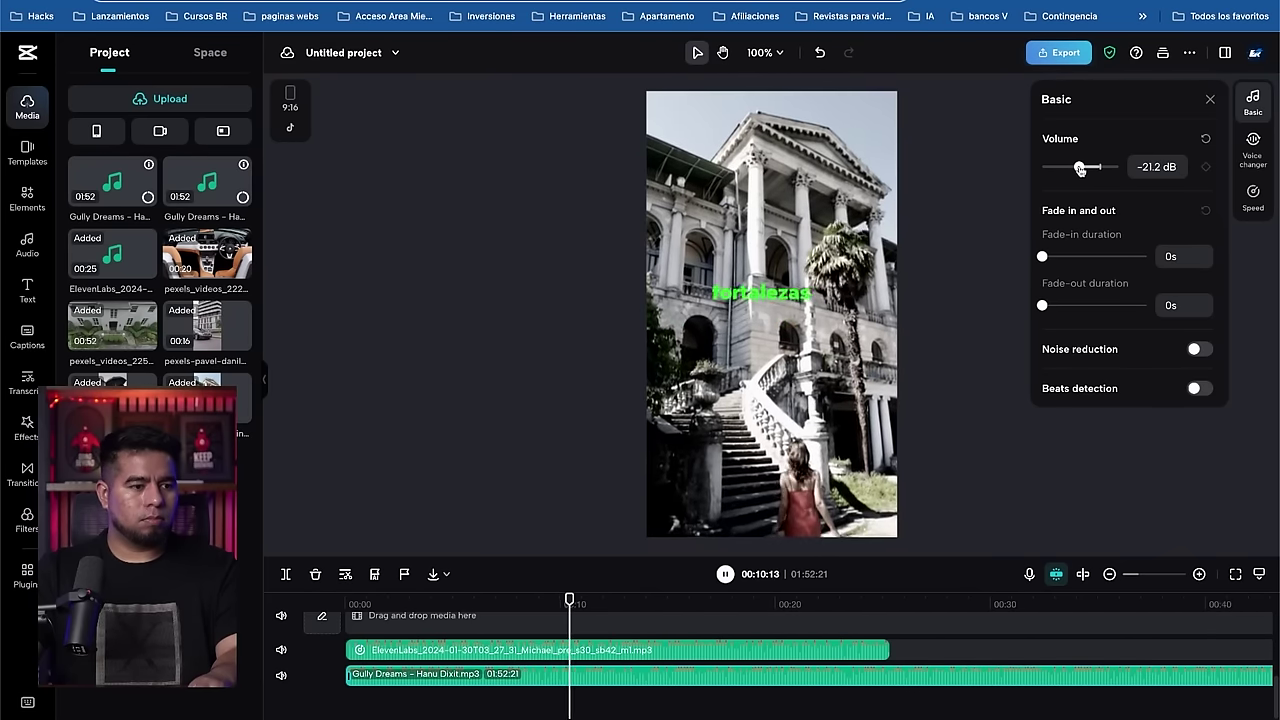
{"action": "key", "text": "space"}
{"action": "left_click", "coordinate": [354, 604]}
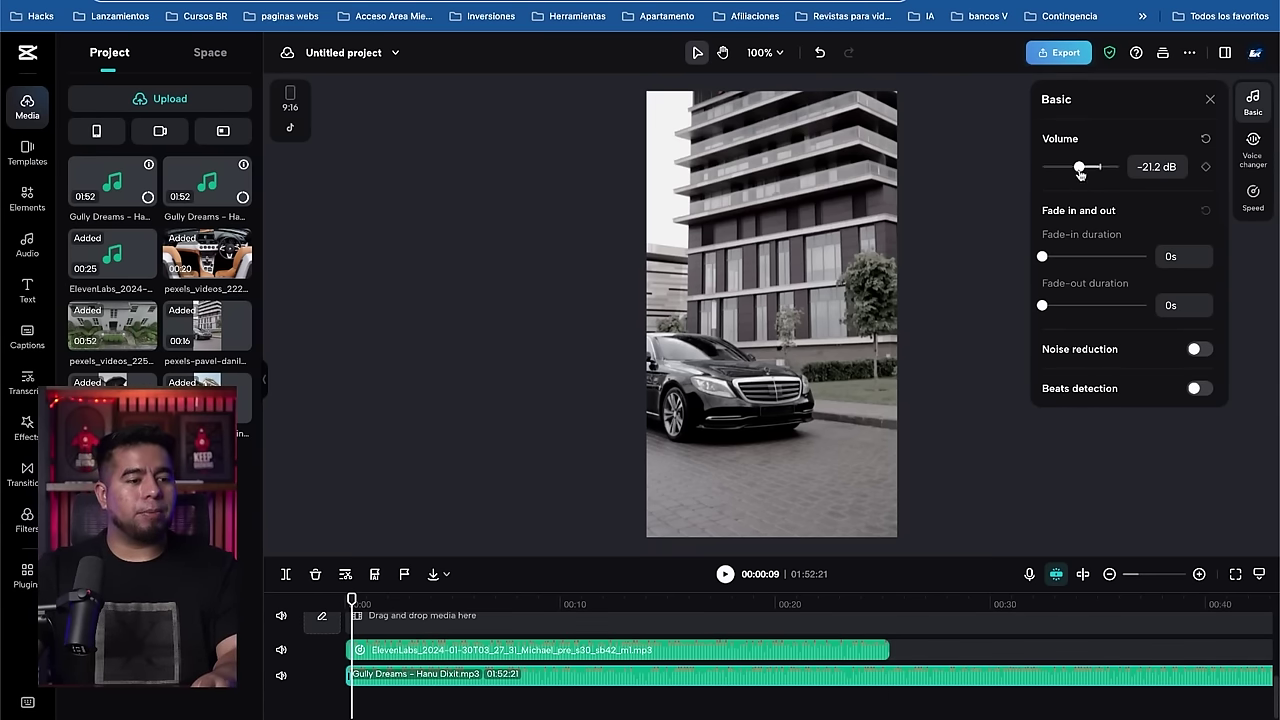
{"action": "left_click_drag", "start_coordinate": [1080, 170], "coordinate": [1083, 168]}
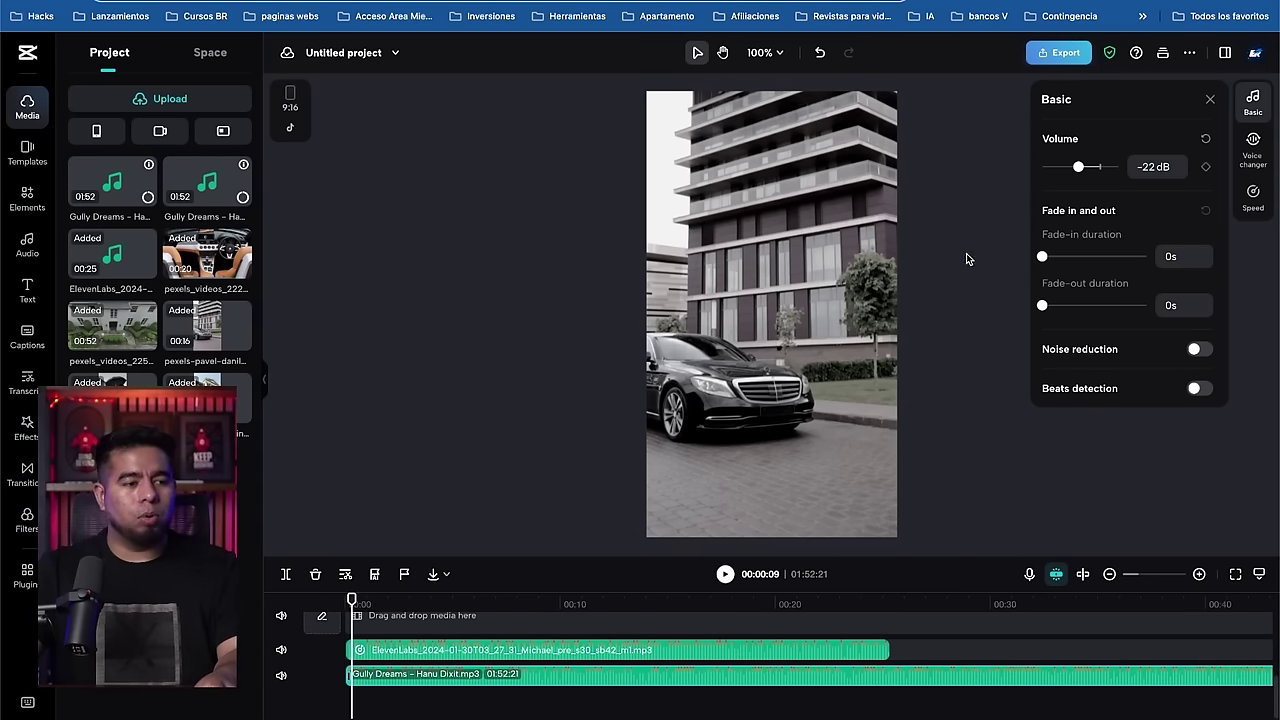
{"action": "key", "text": "space"}
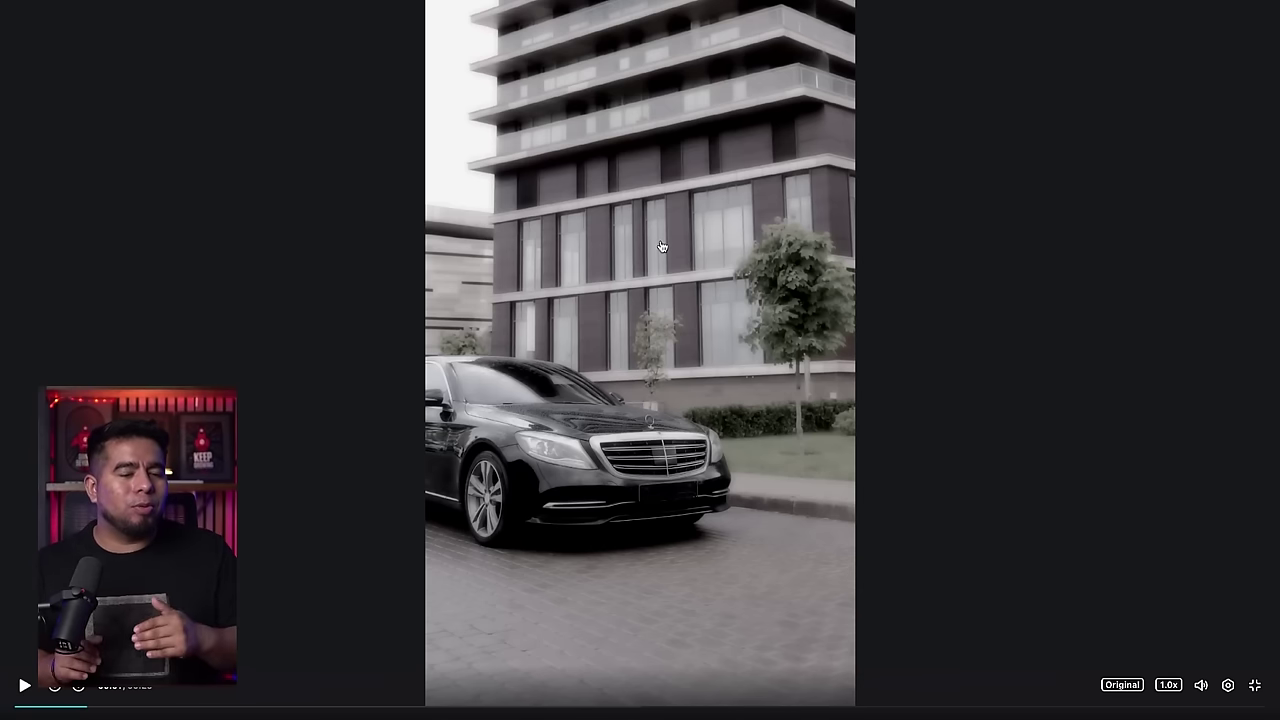
{"action": "left_click", "coordinate": [600, 264]}
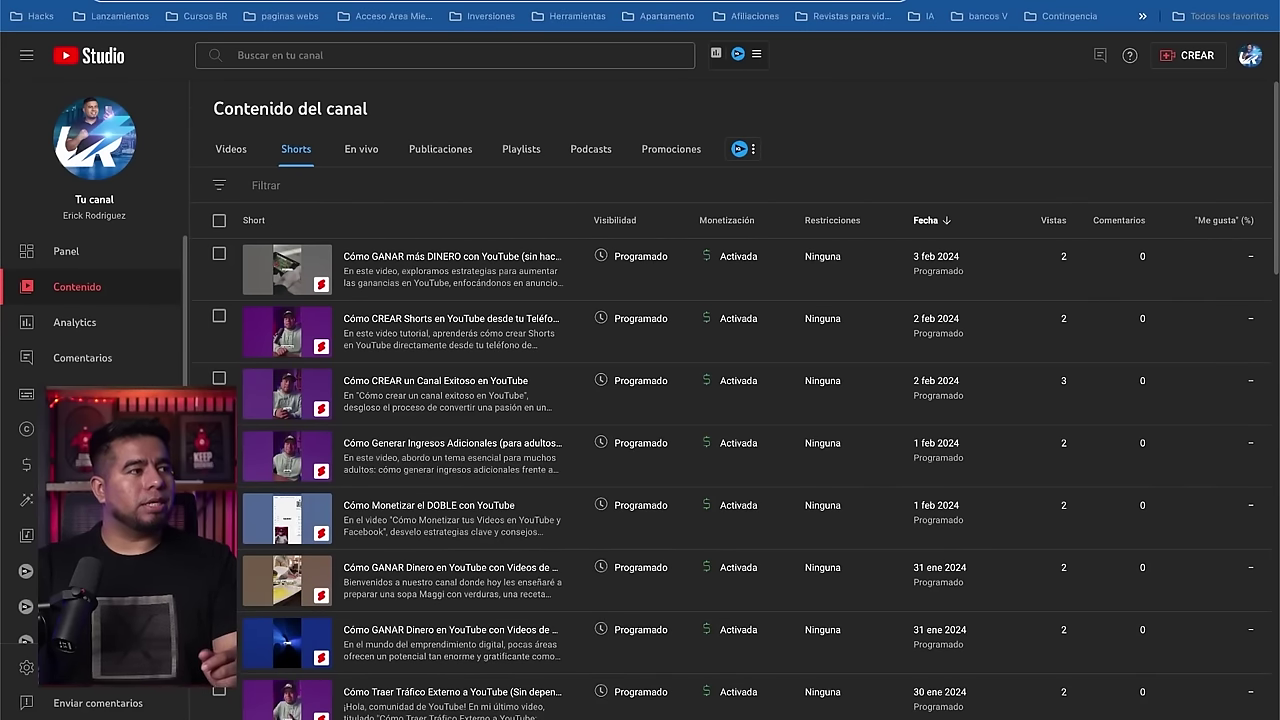
{"action": "left_click", "coordinate": [1177, 62]}
{"action": "left_click", "coordinate": [1164, 87]}
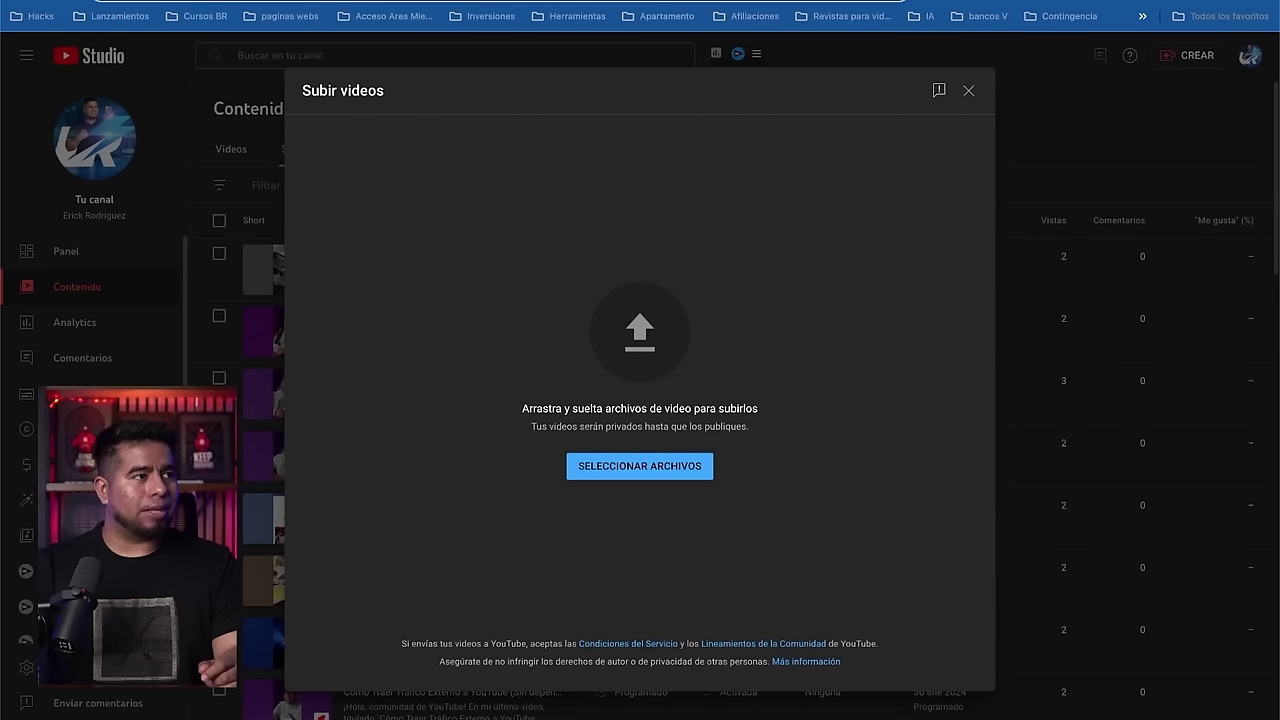
{"action": "key", "text": "Escape"}
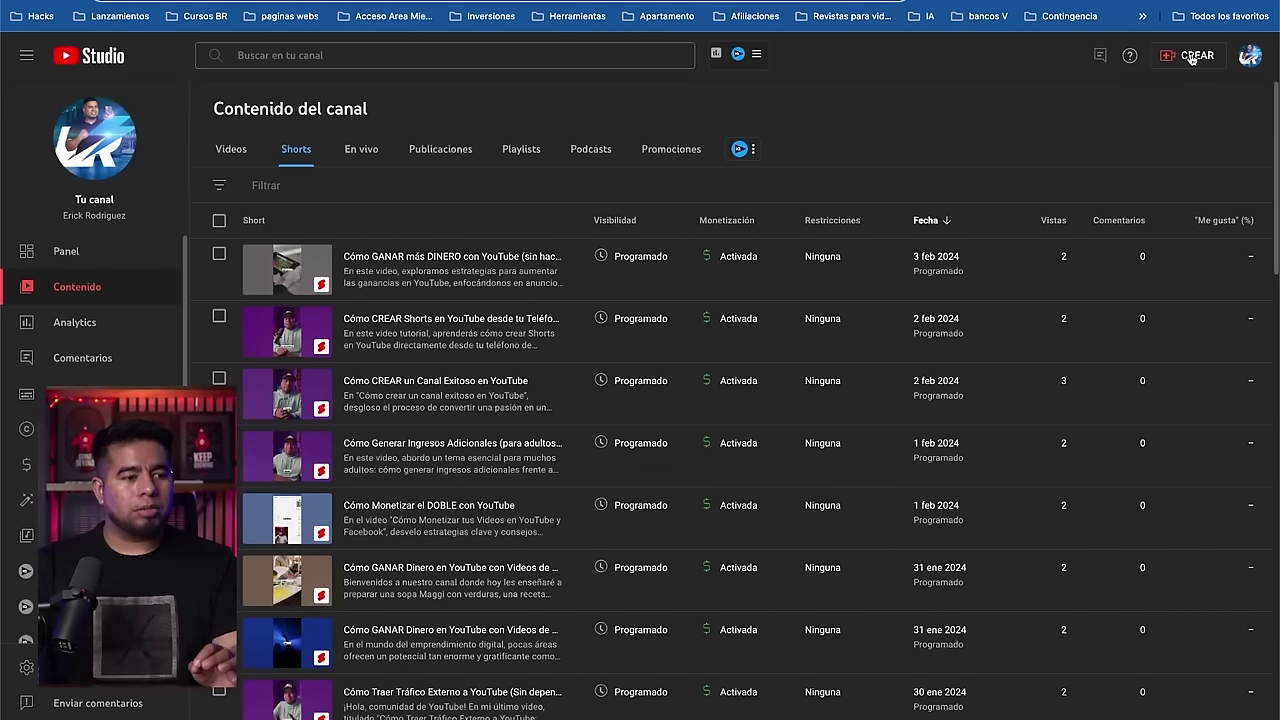
Step: Start a new video upload on the channel in YouTube Studio
{"action": "left_click", "coordinate": [1191, 58]}
{"action": "left_click", "coordinate": [1156, 88]}
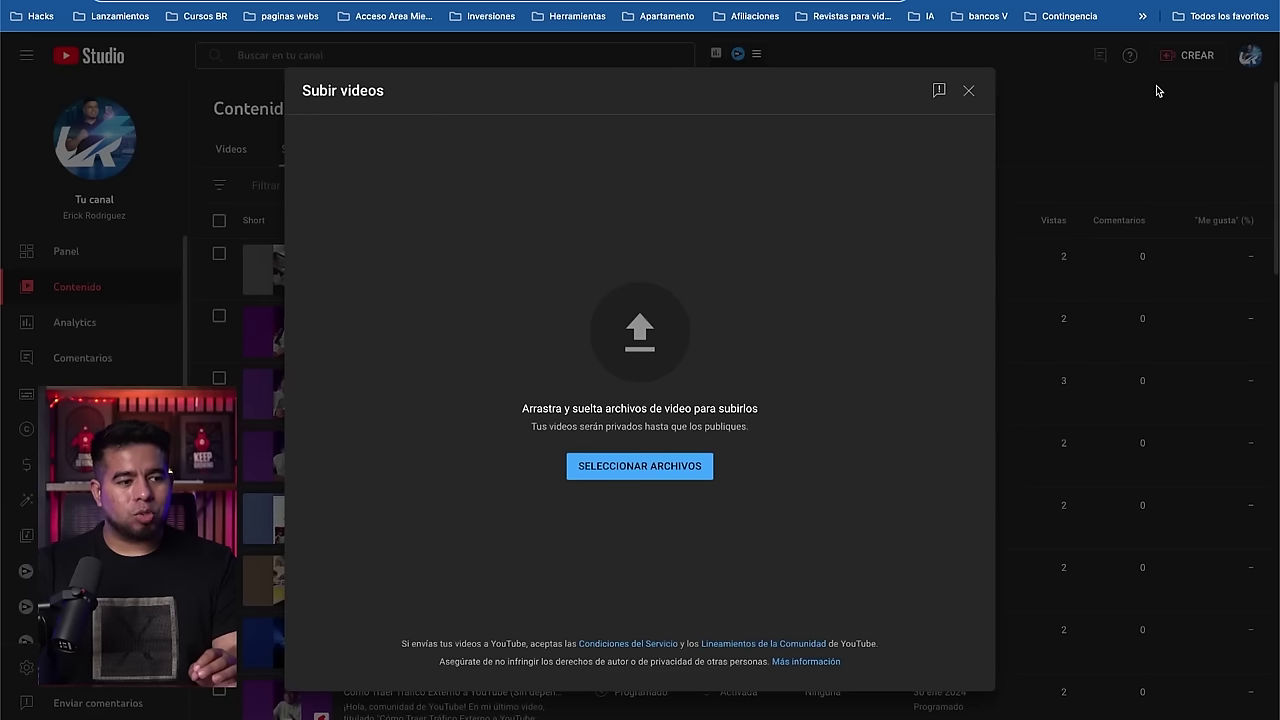